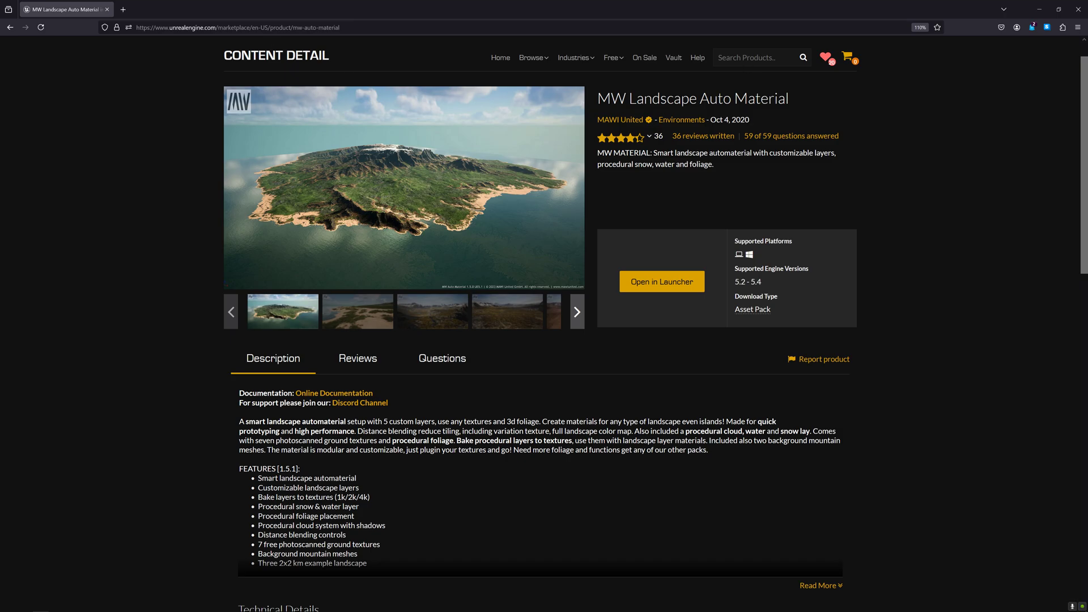
# Step: Search the Unreal Marketplace for "mawi" and open the MW Landscape Auto Material product page
pyautogui.click(746, 59)
pyautogui.write('mawi')
pyautogui.press('Return')
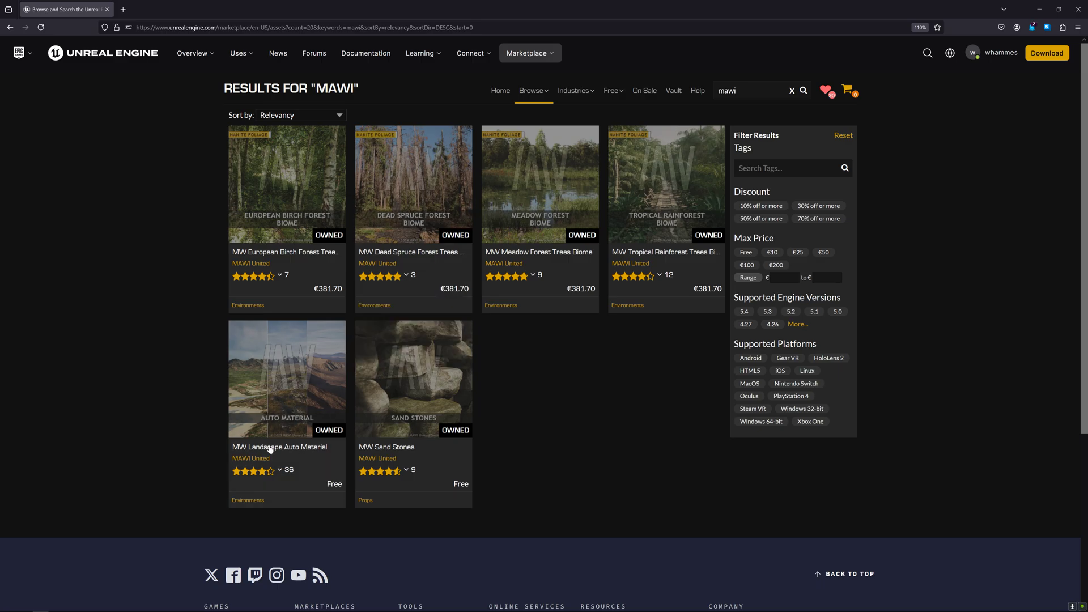
pyautogui.click(306, 415)
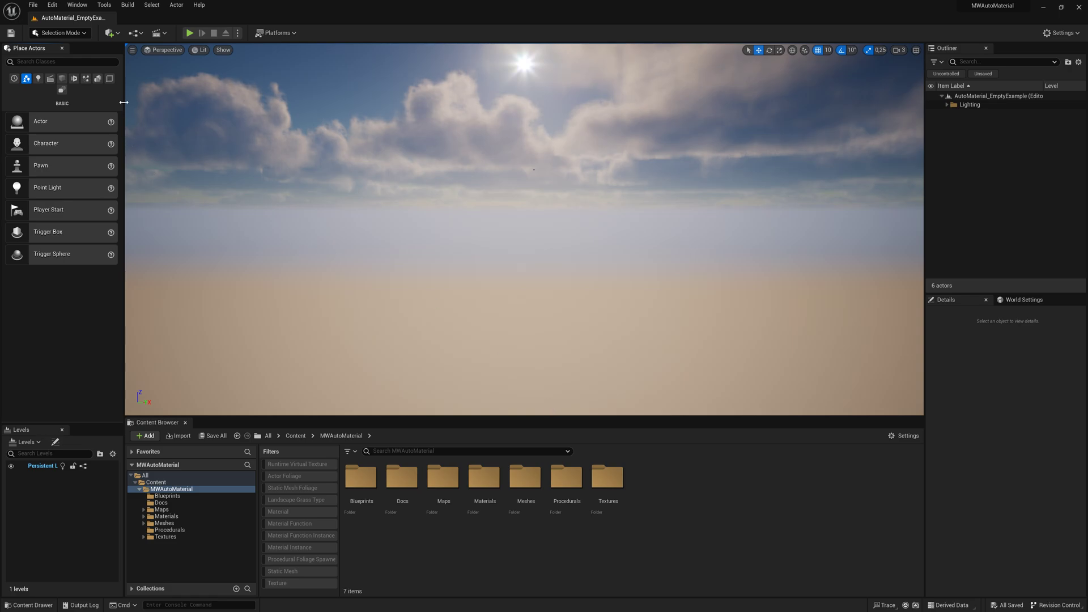
# Step: Switch to Unreal Editor and load HeightMap_2k.png from the Temp folder as the new landscape's heightmap in Landscape mode
pyautogui.click(59, 33)
pyautogui.click(65, 53)
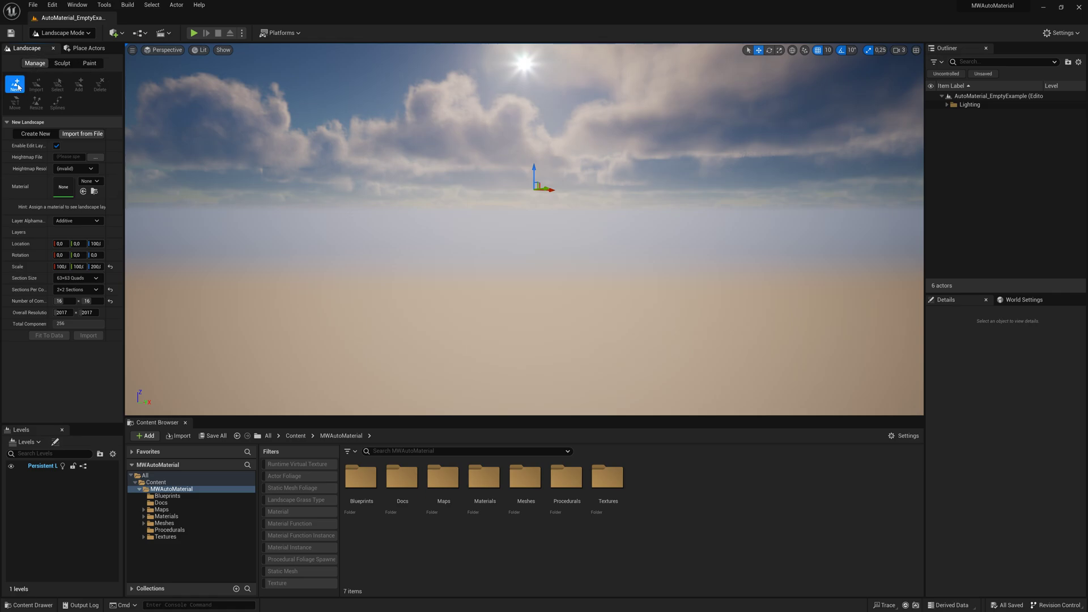
pyautogui.click(95, 157)
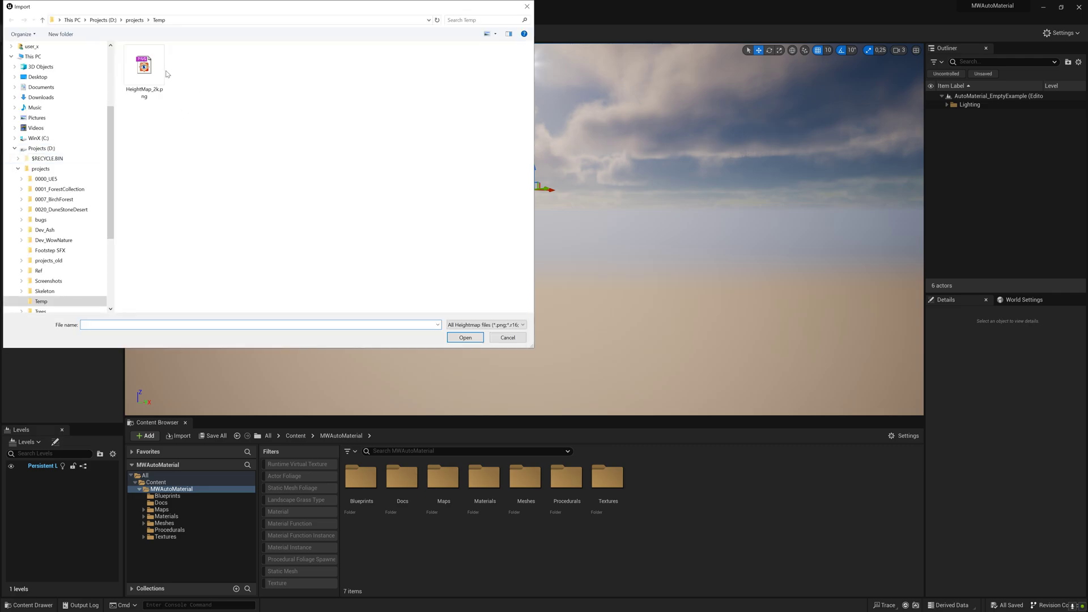
pyautogui.click(149, 82)
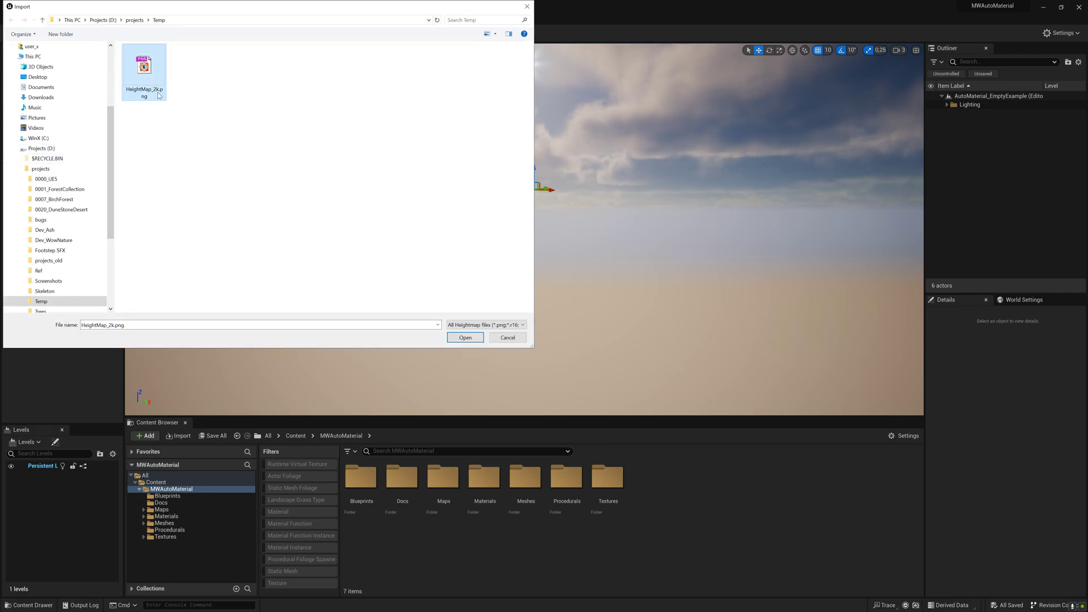
pyautogui.click(461, 339)
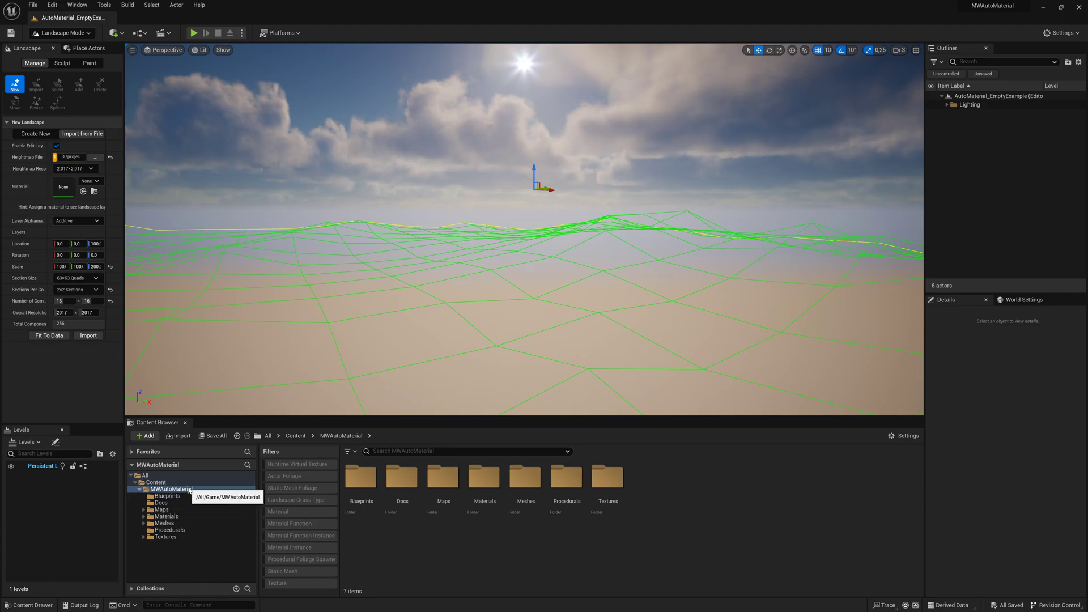
# Step: Assign the MTL_MWAM_Landscape_MountainRangeExample material from Materials/Landscape to the new landscape and import the landscape
pyautogui.click(166, 516)
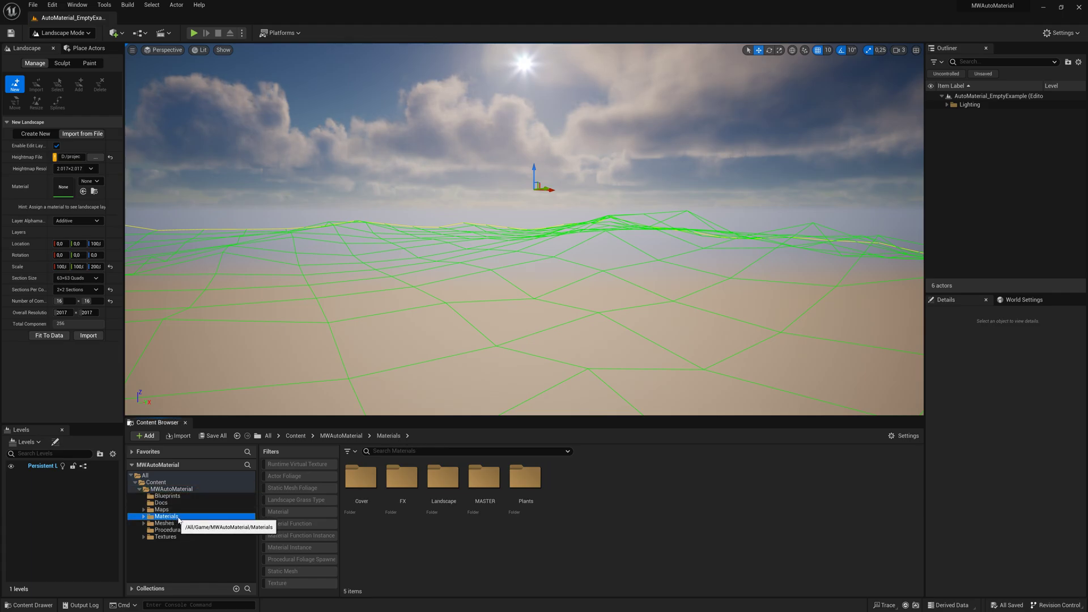
pyautogui.doubleClick(445, 481)
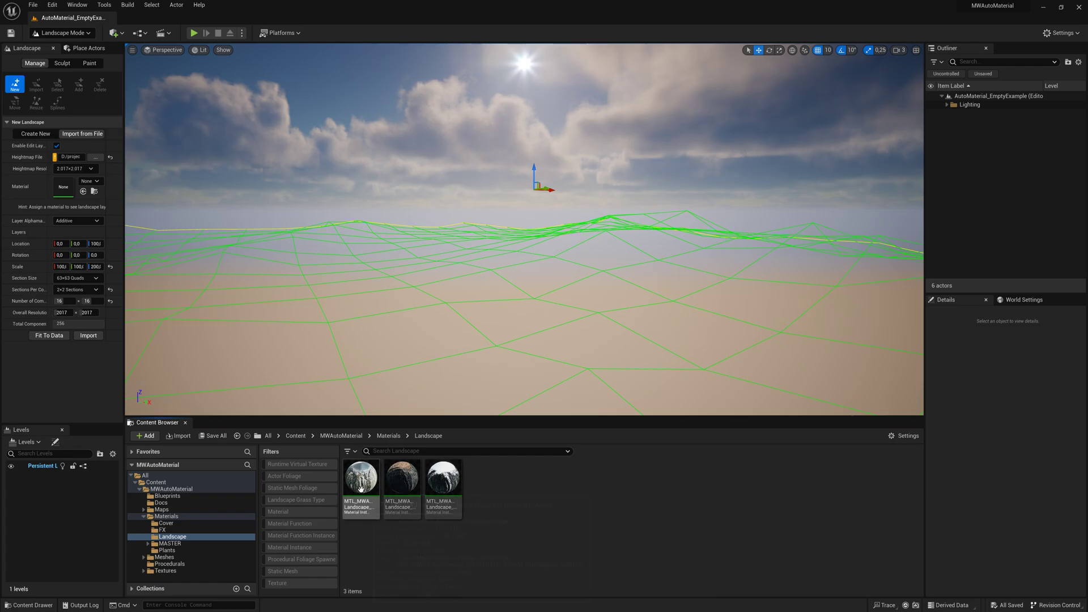
pyautogui.click(456, 484)
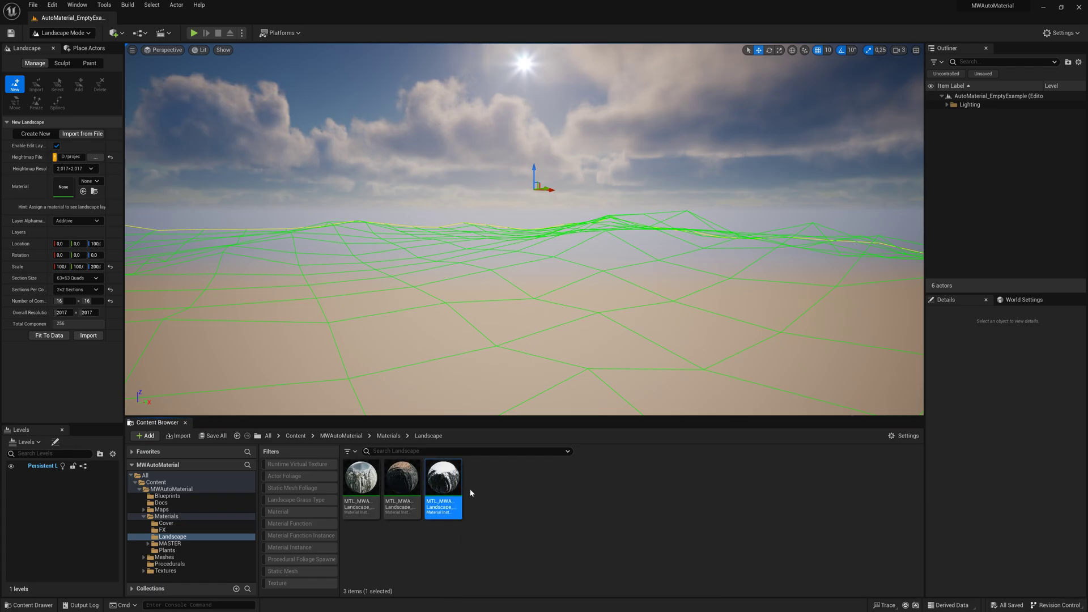
pyautogui.click(84, 192)
pyautogui.click(89, 319)
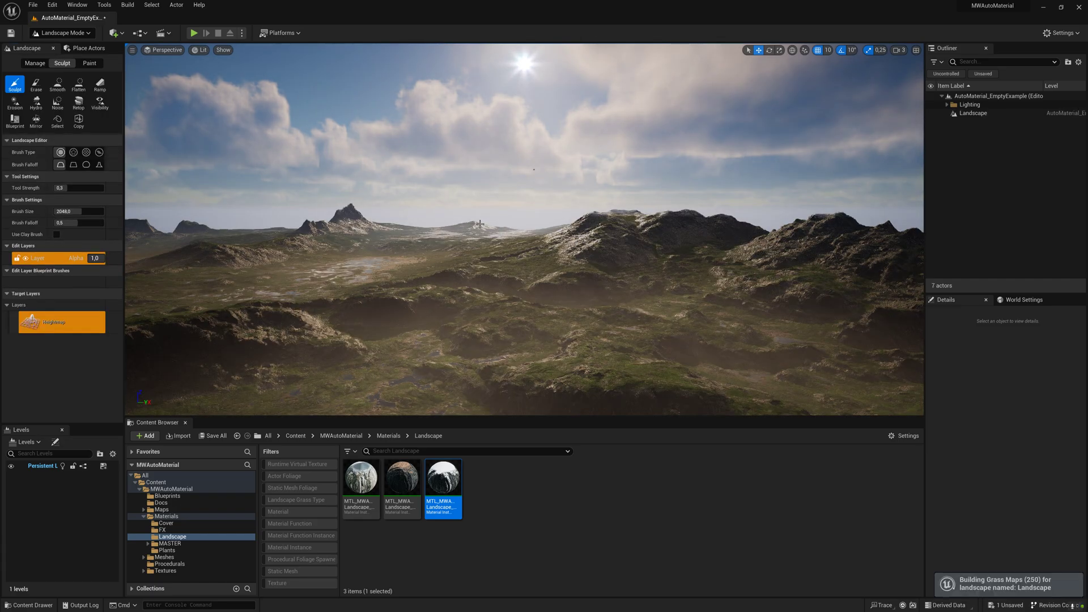
# Step: Examine the imported landscape's ground cover, grass and slopes up close, and review its target layer in the paint settings
pyautogui.moveTo(428, 232); pyautogui.dragTo(428, 265, button='right')
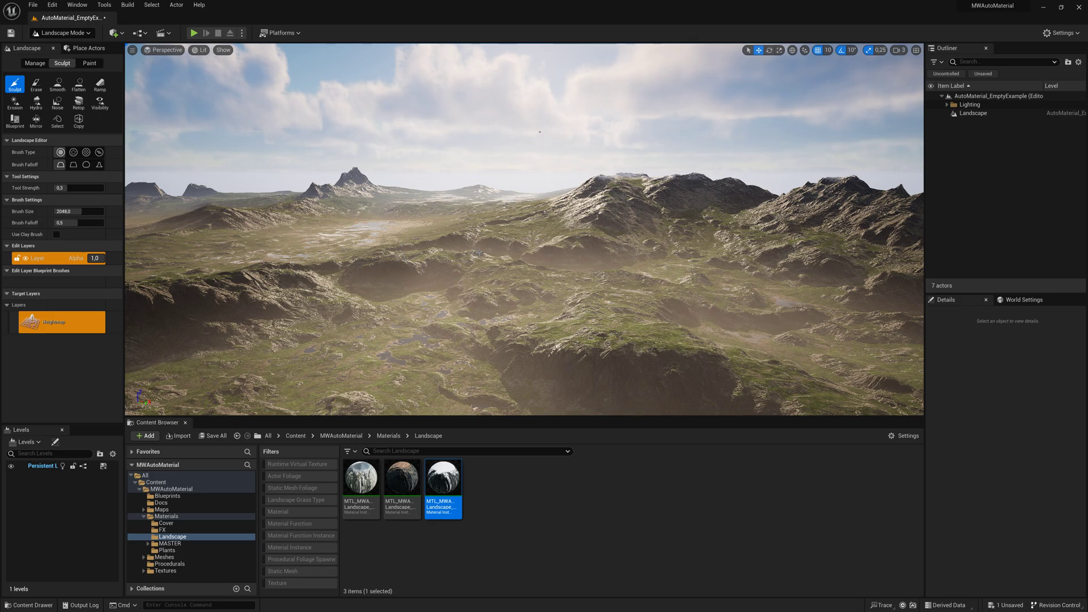
pyautogui.moveTo(476, 245); pyautogui.dragTo(515, 320, button='right')
pyautogui.press('w')
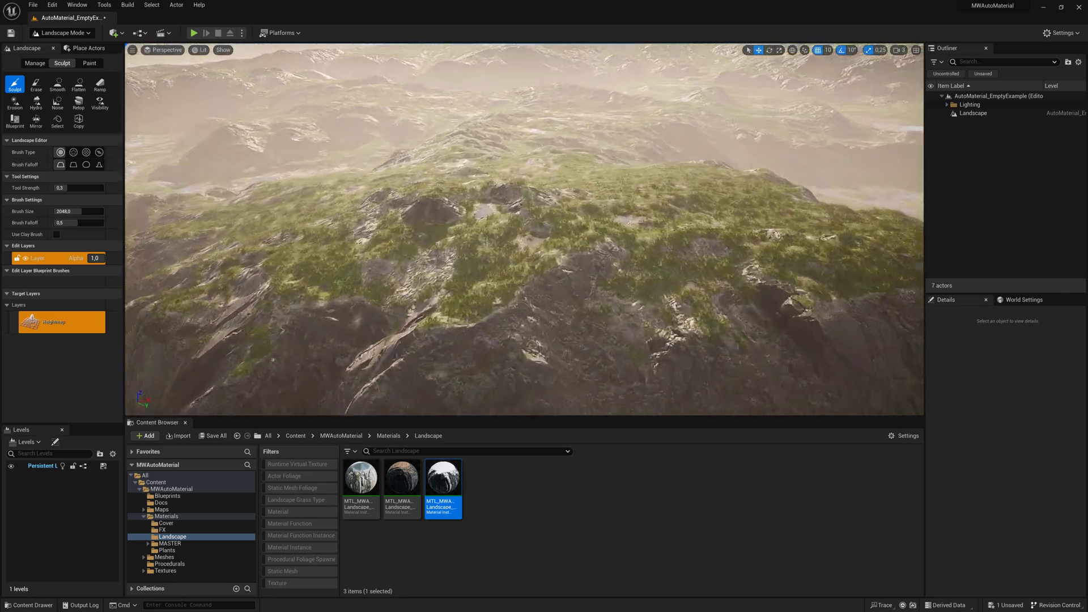
pyautogui.moveTo(524, 269); pyautogui.dragTo(688, 274, button='right')
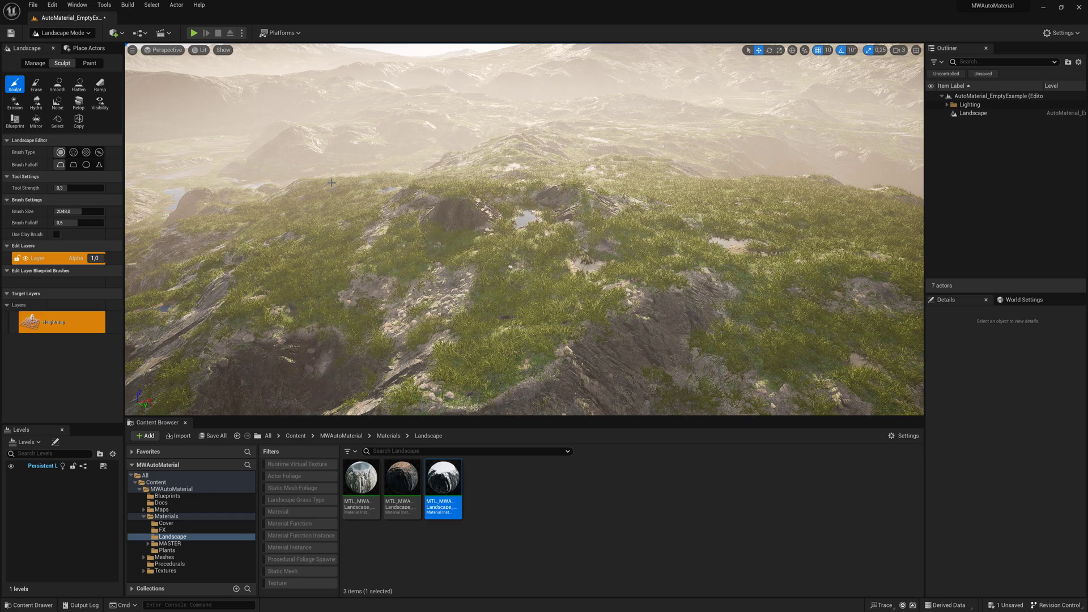
pyautogui.moveTo(331, 183); pyautogui.dragTo(412, 210, button='right')
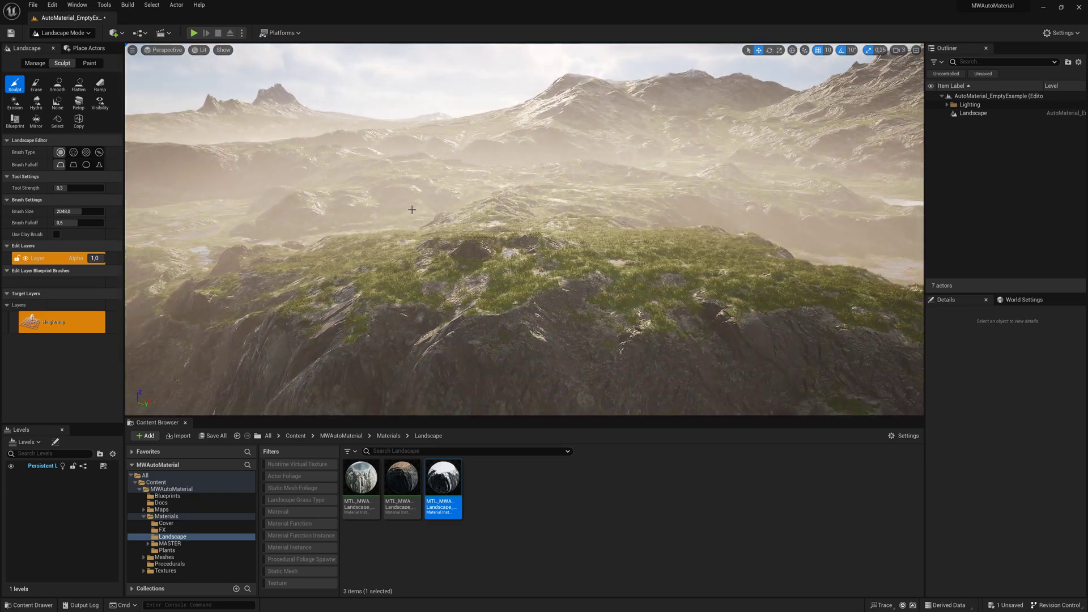
pyautogui.click(92, 66)
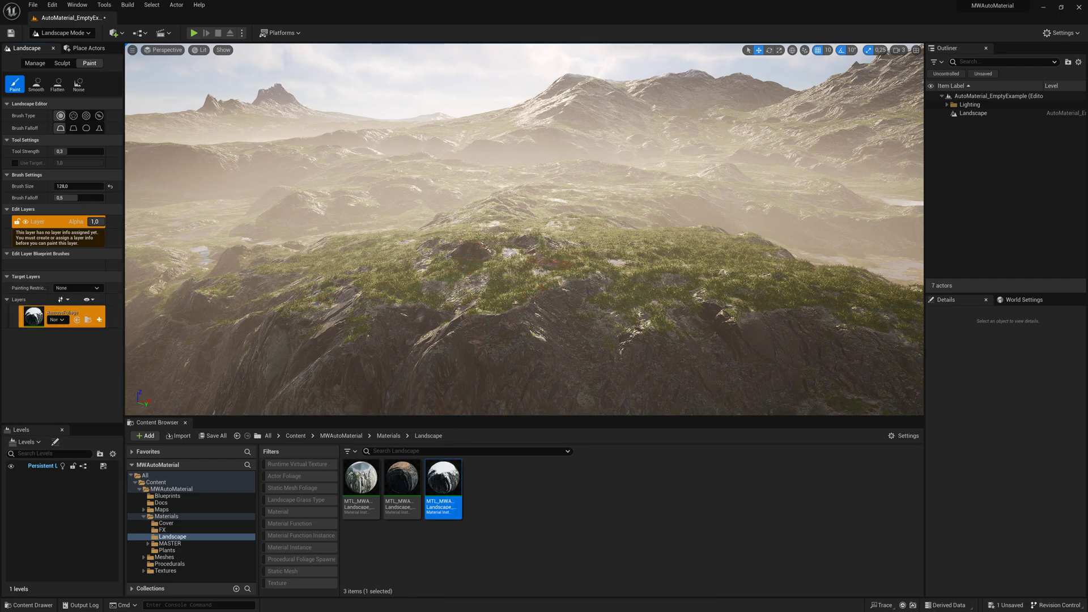
pyautogui.click(67, 316)
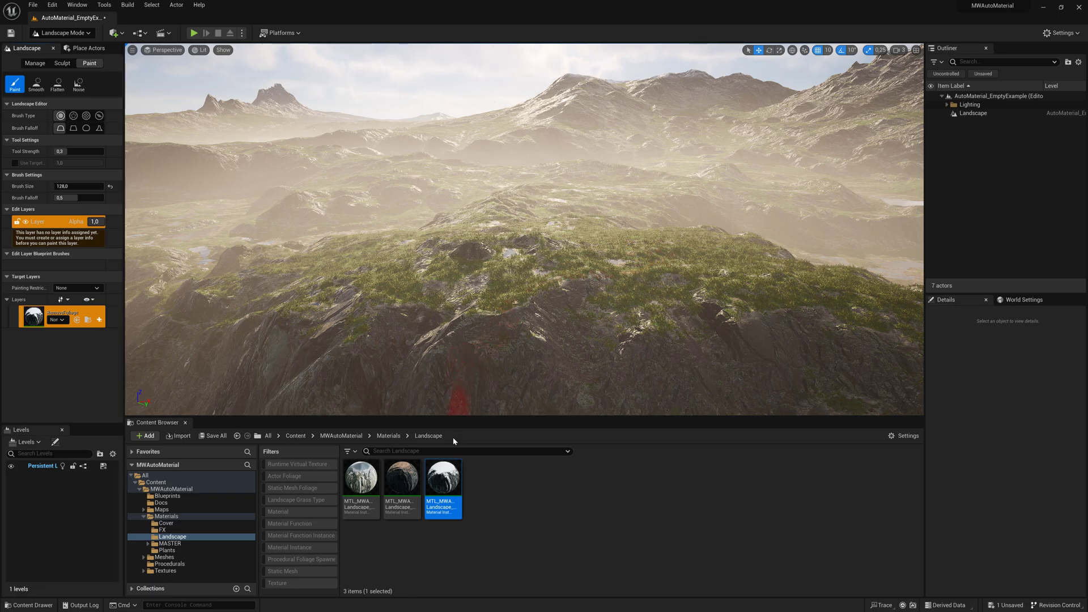
pyautogui.moveTo(446, 476)
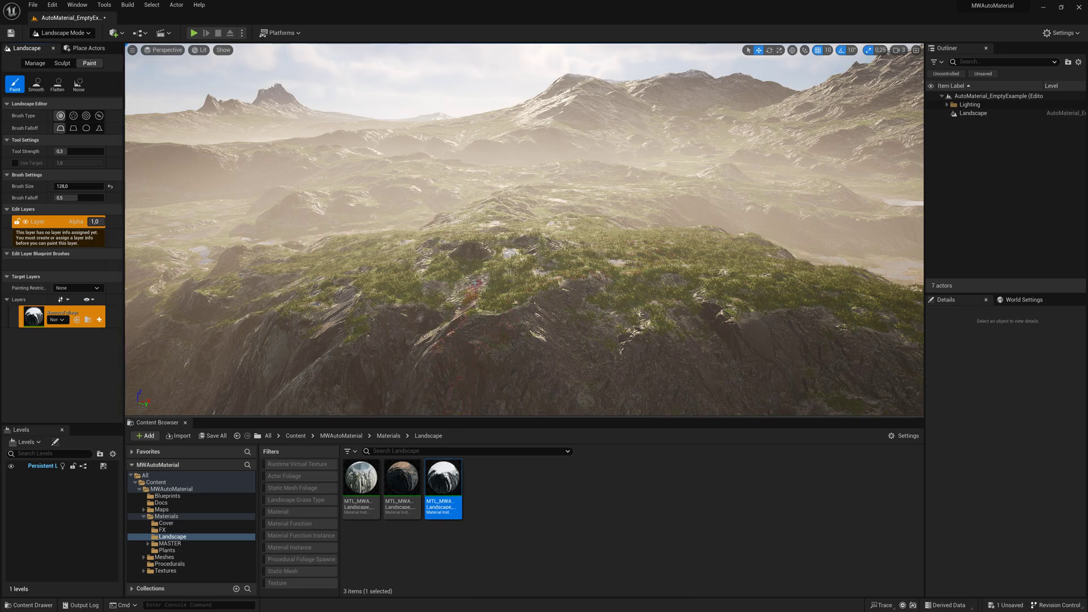
pyautogui.moveTo(475, 286); pyautogui.dragTo(484, 383, button='right')
pyautogui.press('w')
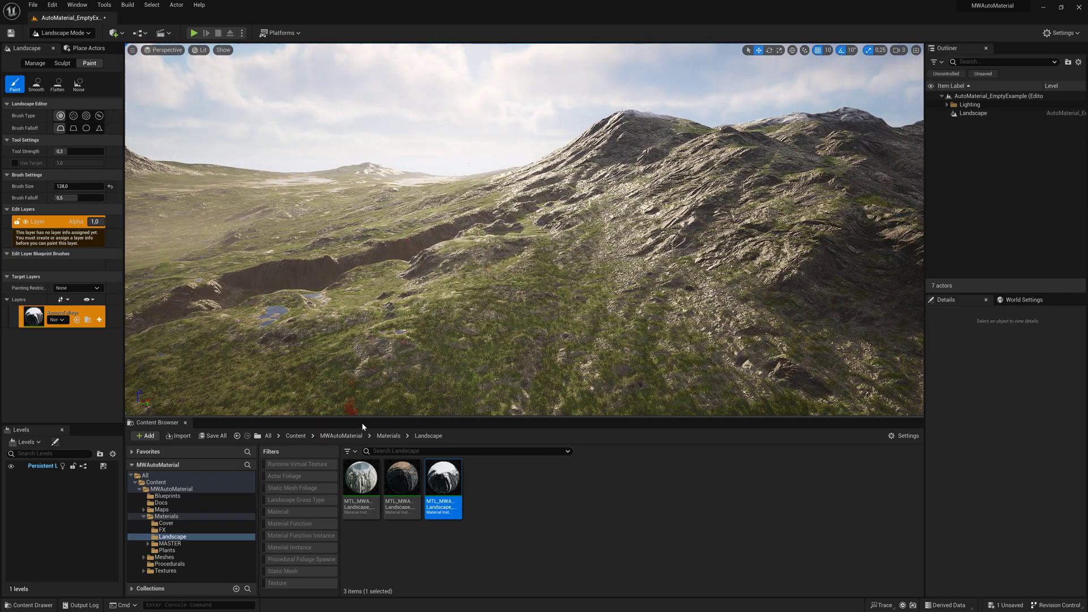
# Step: Return to Selection mode, open the MTL_MWAM_Landscape_MountainRangeExample material instance and collapse all its parameter groups to headings
pyautogui.click(64, 33)
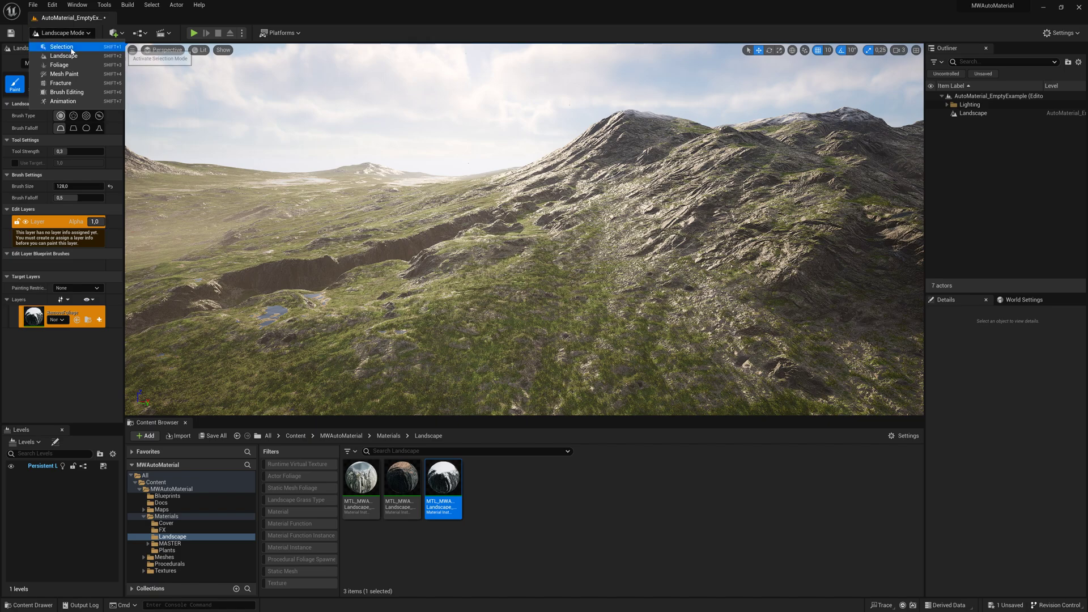
pyautogui.click(72, 51)
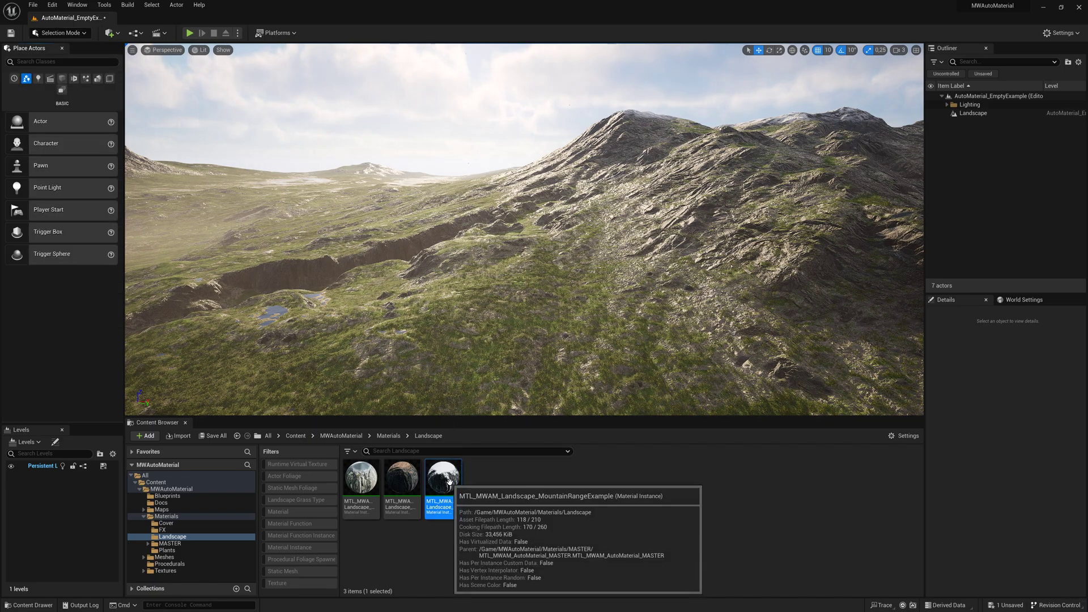
pyautogui.doubleClick(448, 457)
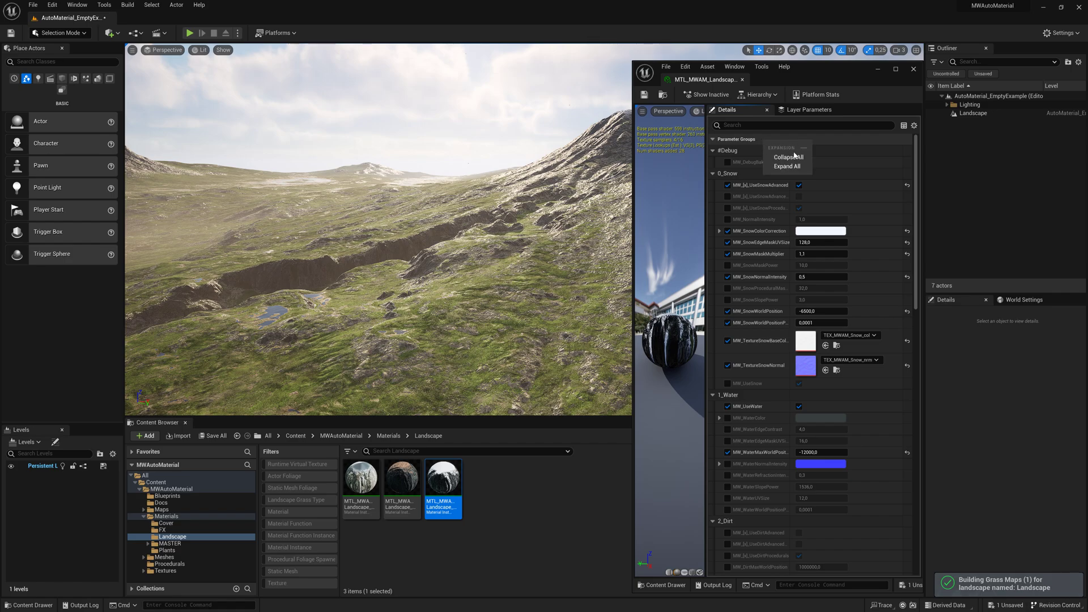
pyautogui.click(765, 142)
pyautogui.click(714, 152)
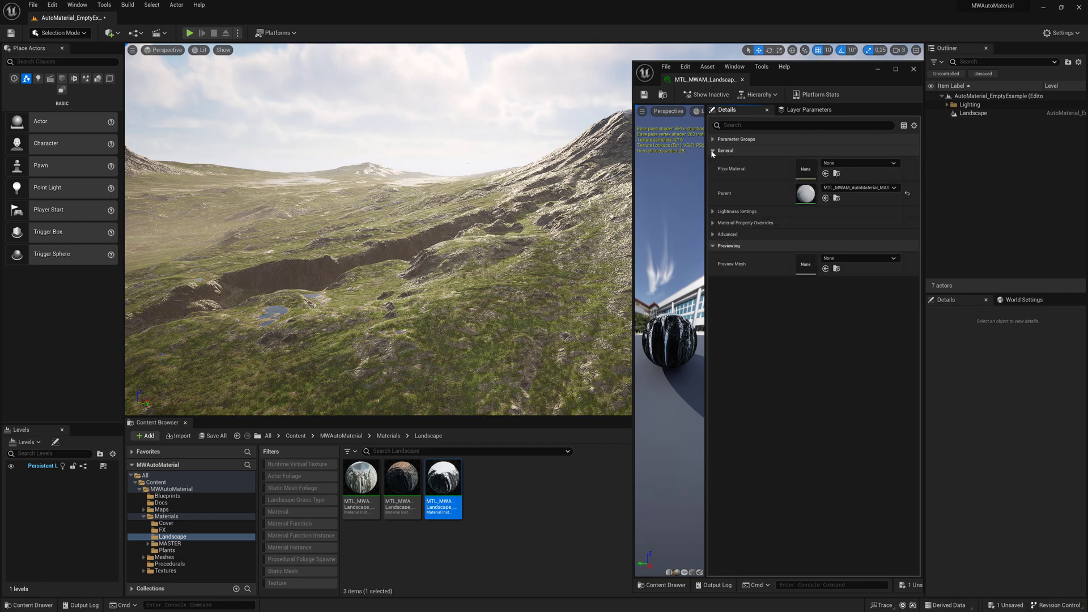
pyautogui.click(713, 151)
pyautogui.click(713, 139)
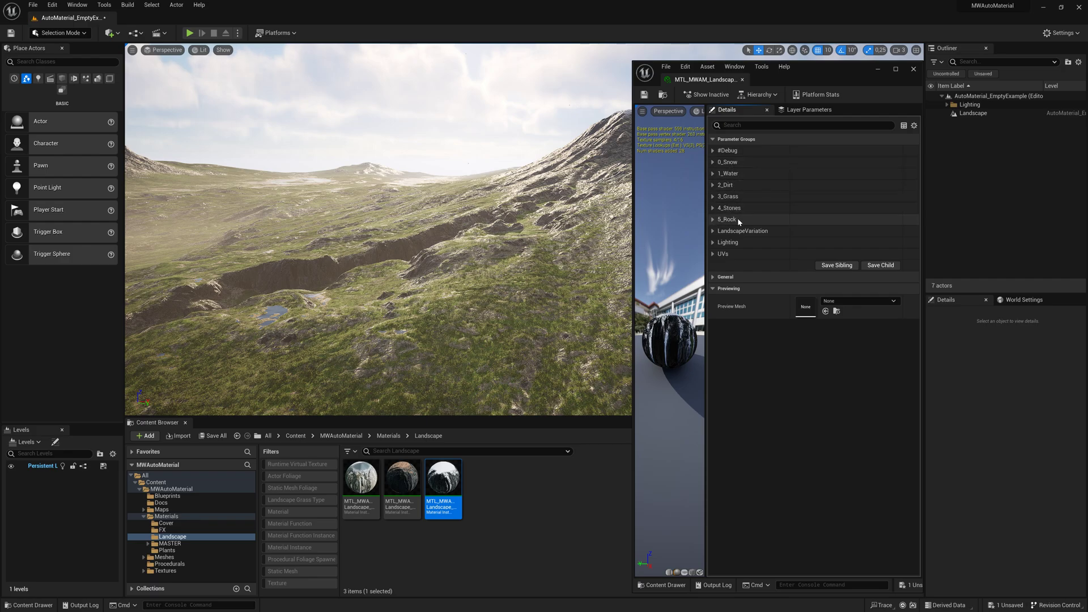
# Step: Expand the 3_Grass parameter group and widen the parameter name column so the full names are readable
pyautogui.click(716, 197)
pyautogui.moveTo(397, 227); pyautogui.dragTo(449, 227, button='right')
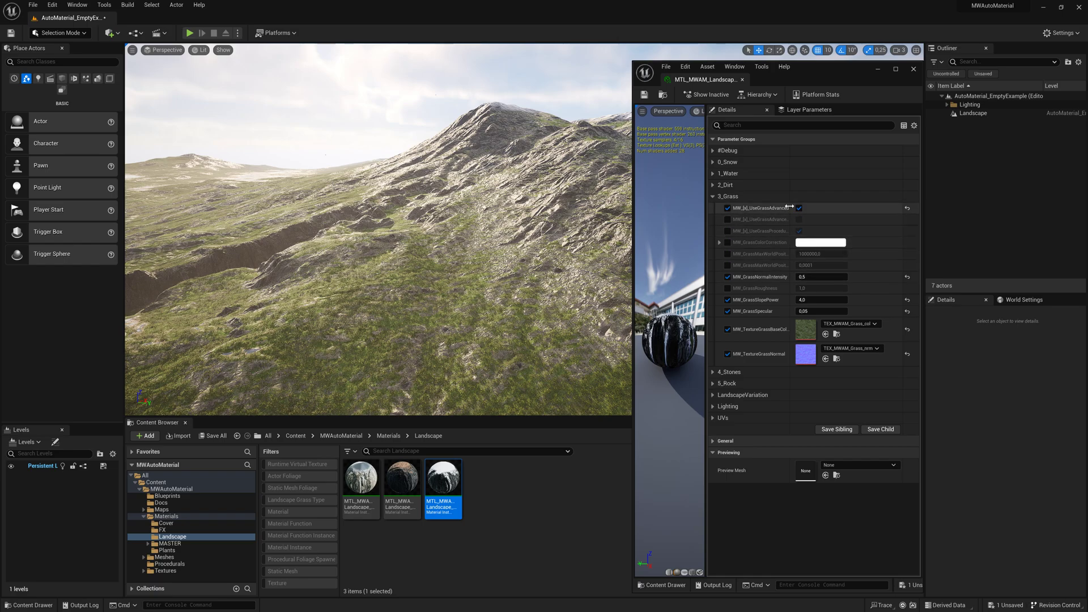
pyautogui.moveTo(789, 207); pyautogui.dragTo(796, 205)
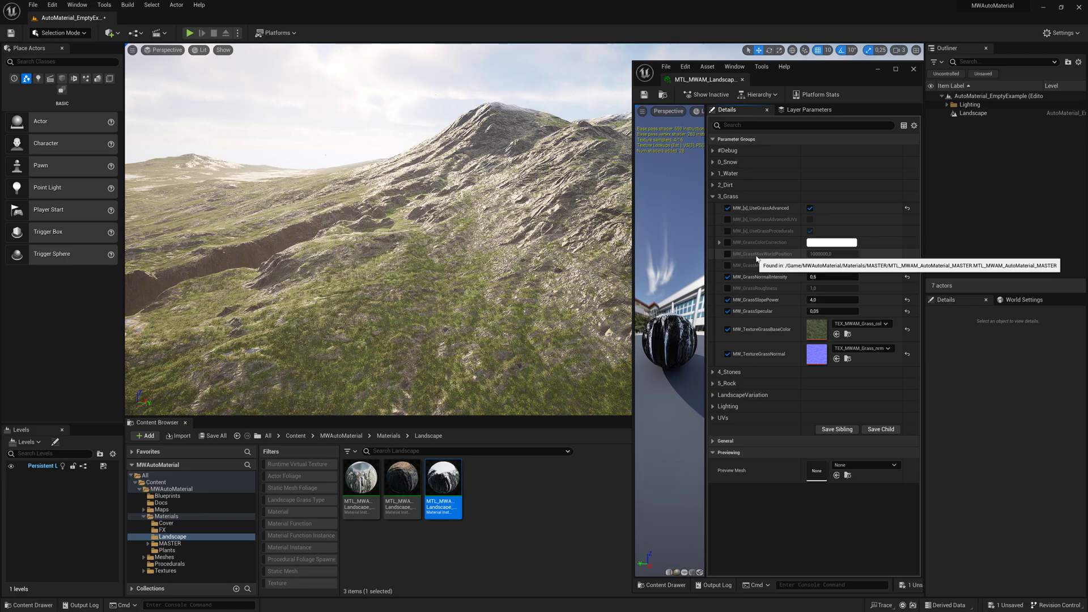
# Step: Place an empty actor on the hillside, enable the MW_GrassMaxWorldPosition override and set it to the actor's Z location, -13580
pyautogui.click(728, 254)
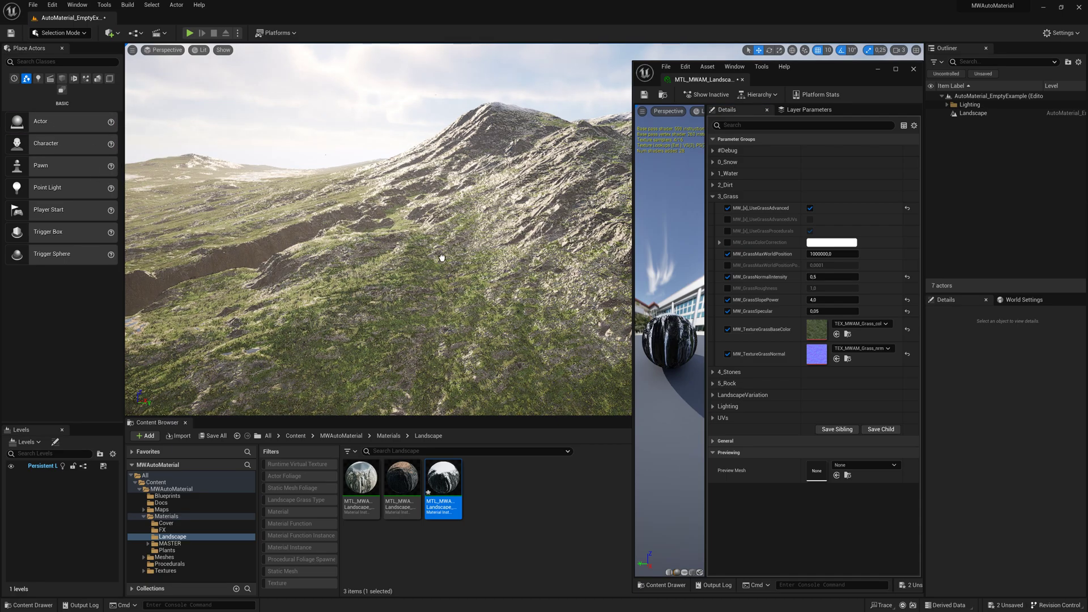
pyautogui.moveTo(452, 272); pyautogui.dragTo(451, 273)
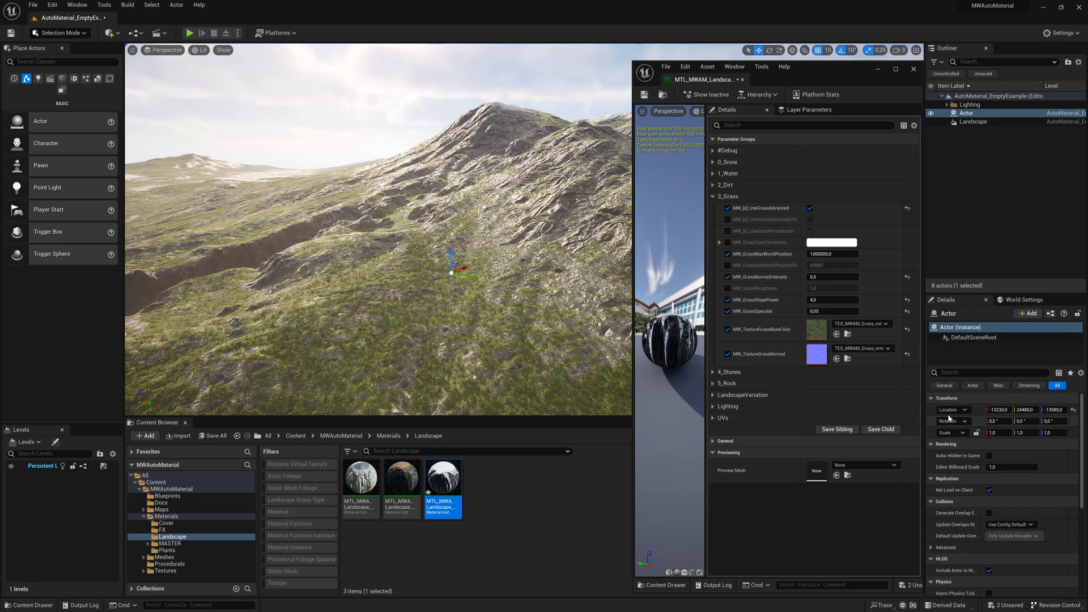
pyautogui.click(1055, 409)
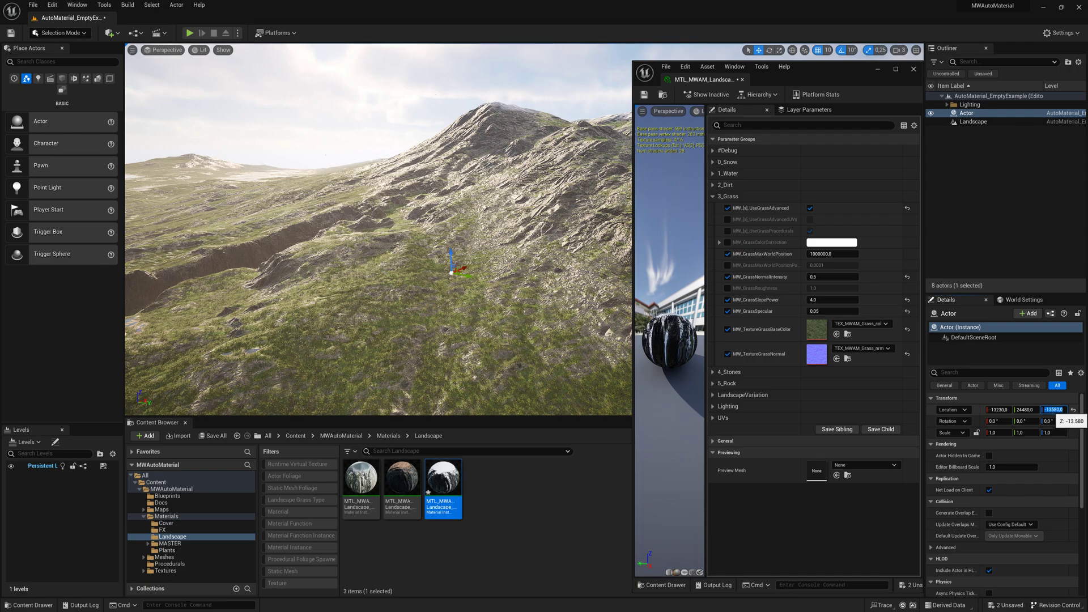
pyautogui.click(830, 254)
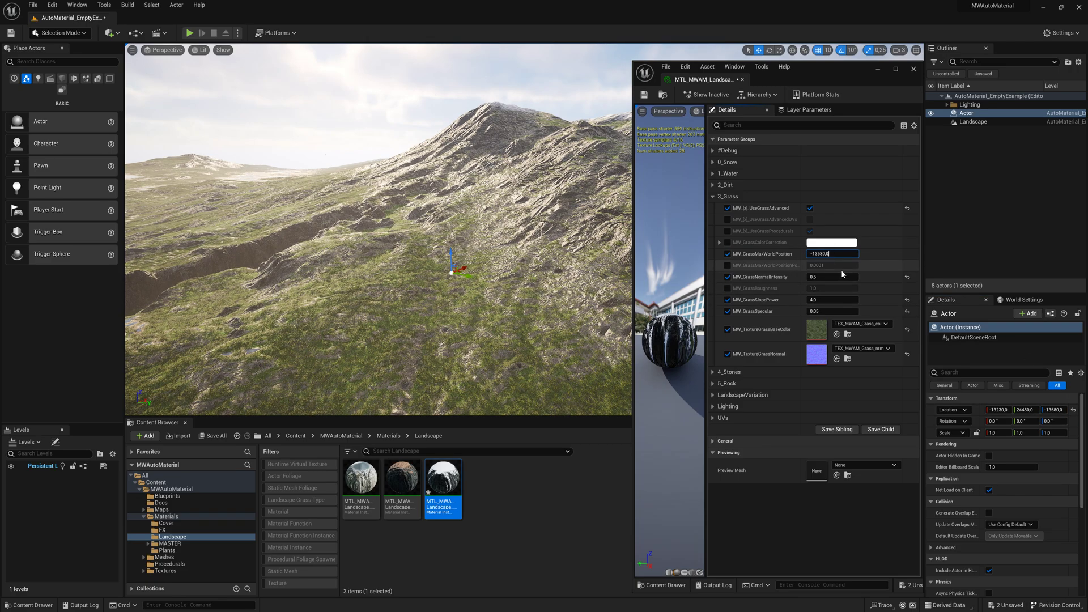
pyautogui.press('Return')
pyautogui.moveTo(410, 292); pyautogui.dragTo(400, 281, button='right')
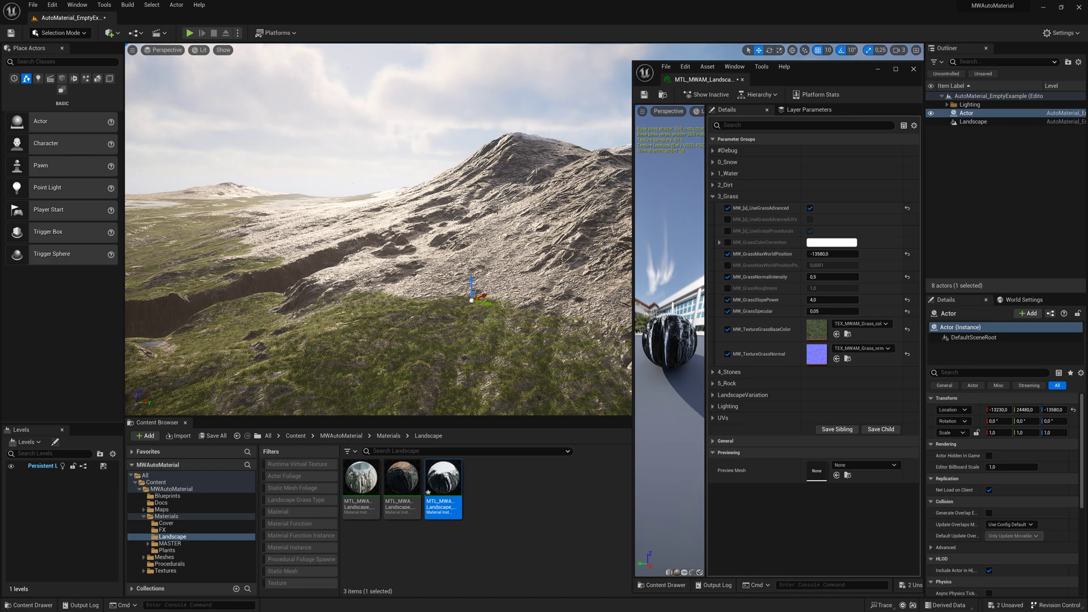
pyautogui.moveTo(453, 249); pyautogui.dragTo(463, 266, button='right')
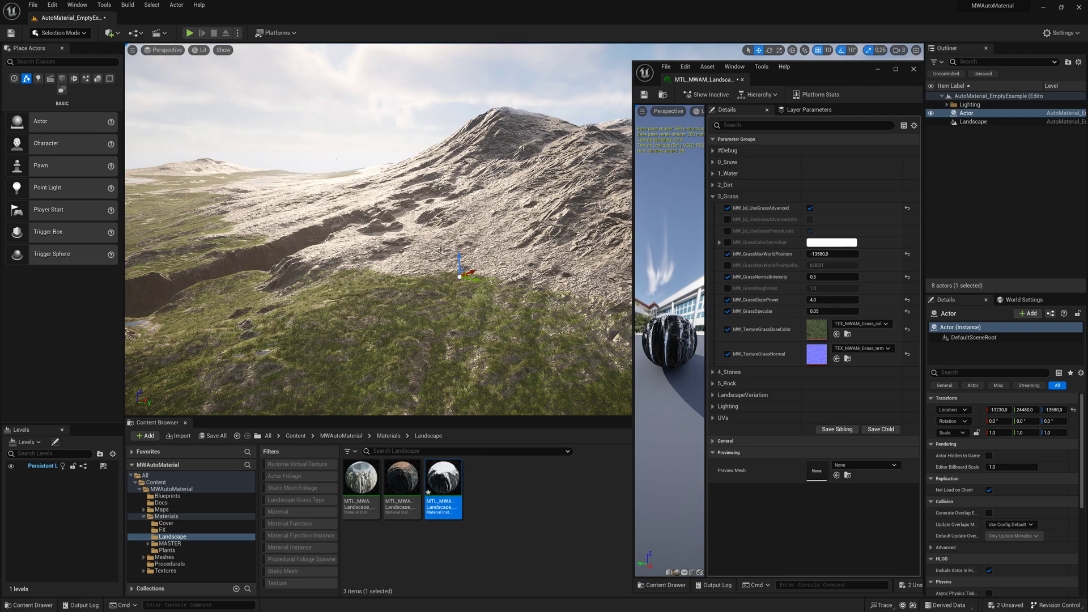
# Step: Reset MW_GrassMaxWorldPosition to its default value and disable its override
pyautogui.click(906, 254)
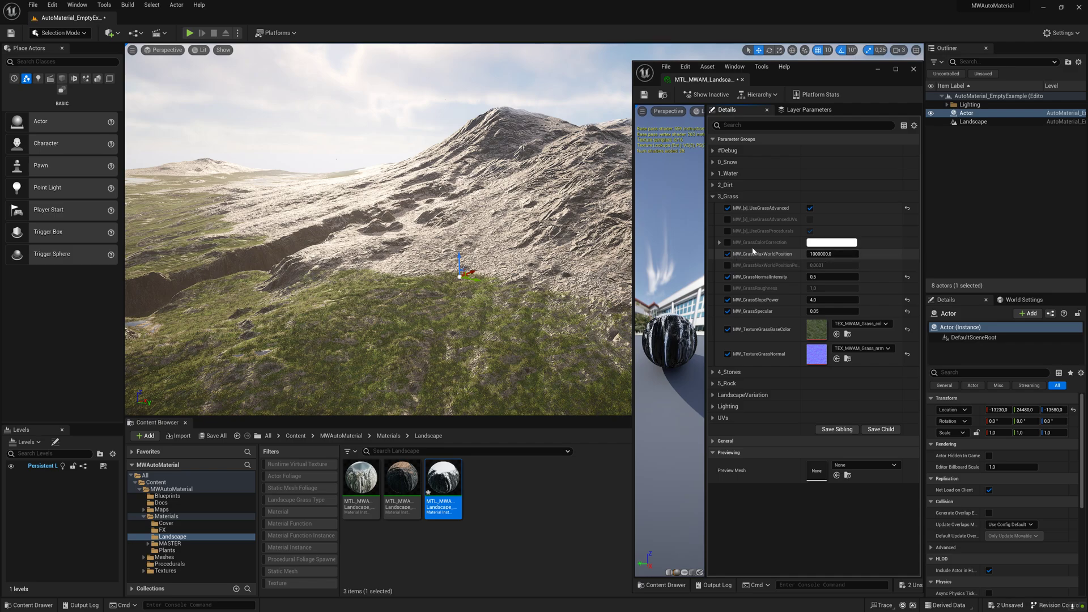
pyautogui.click(727, 254)
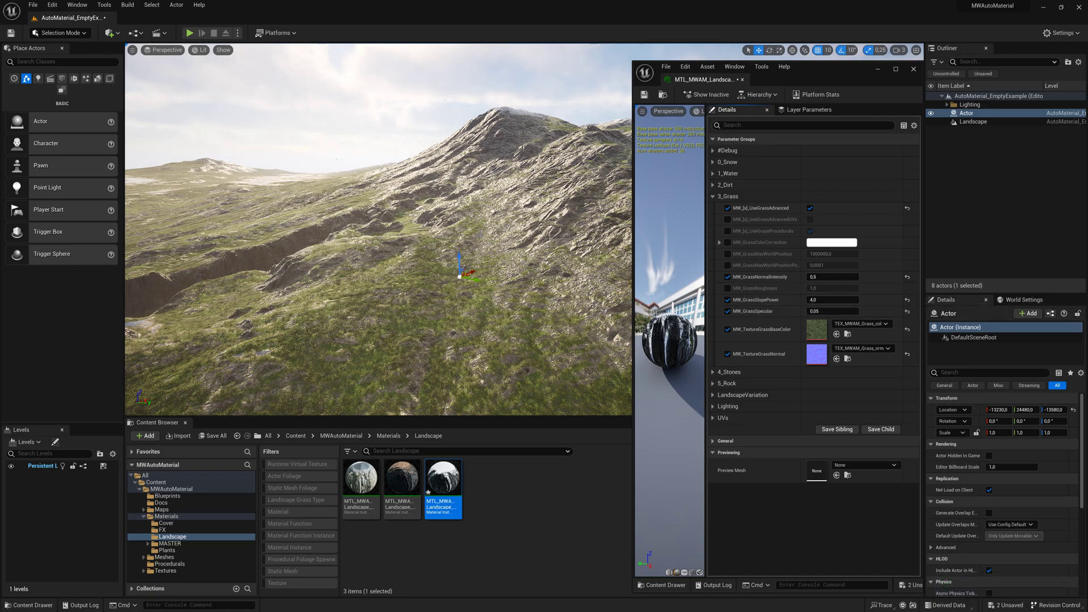
pyautogui.moveTo(486, 238); pyautogui.dragTo(509, 234, button='right')
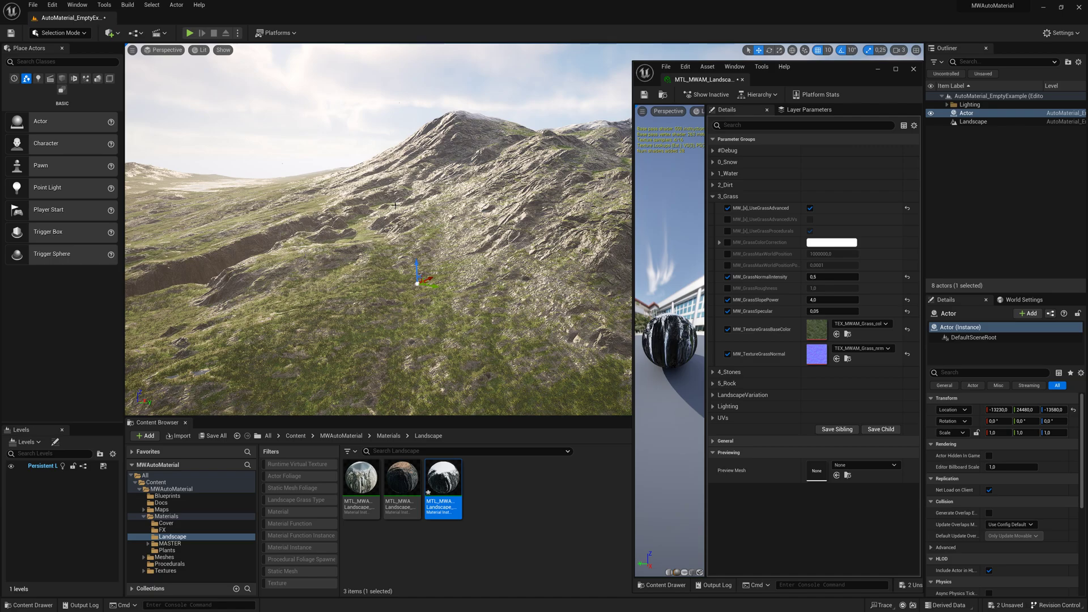
# Step: Set MW_GrassSlopePower to 1 in the 3_Grass group to change how grass covers the rocky slopes
pyautogui.moveTo(488, 252); pyautogui.dragTo(440, 296, button='right')
pyautogui.press('w')
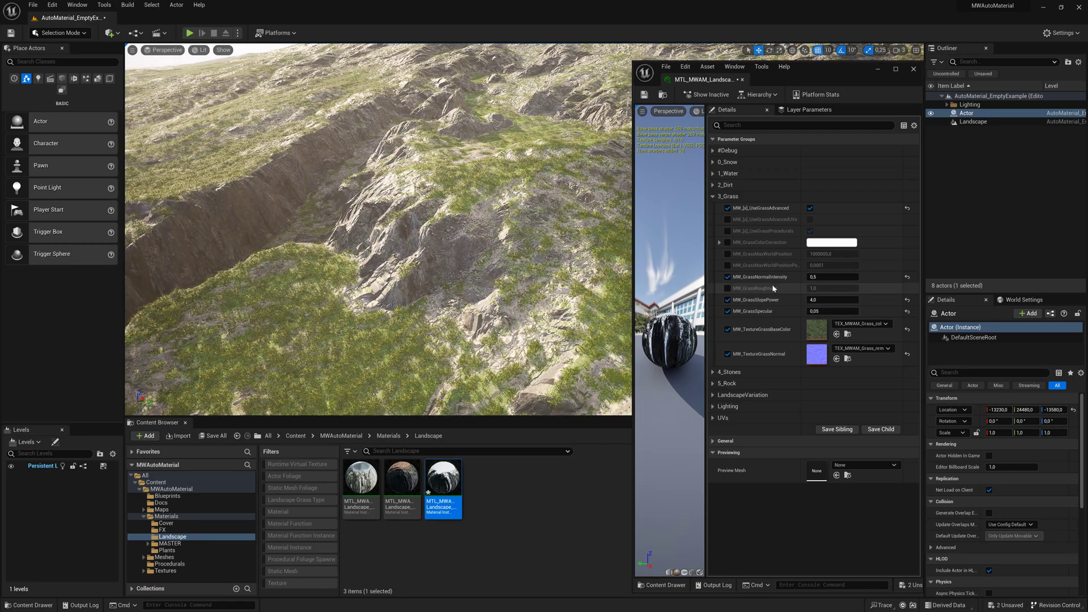
pyautogui.click(819, 300)
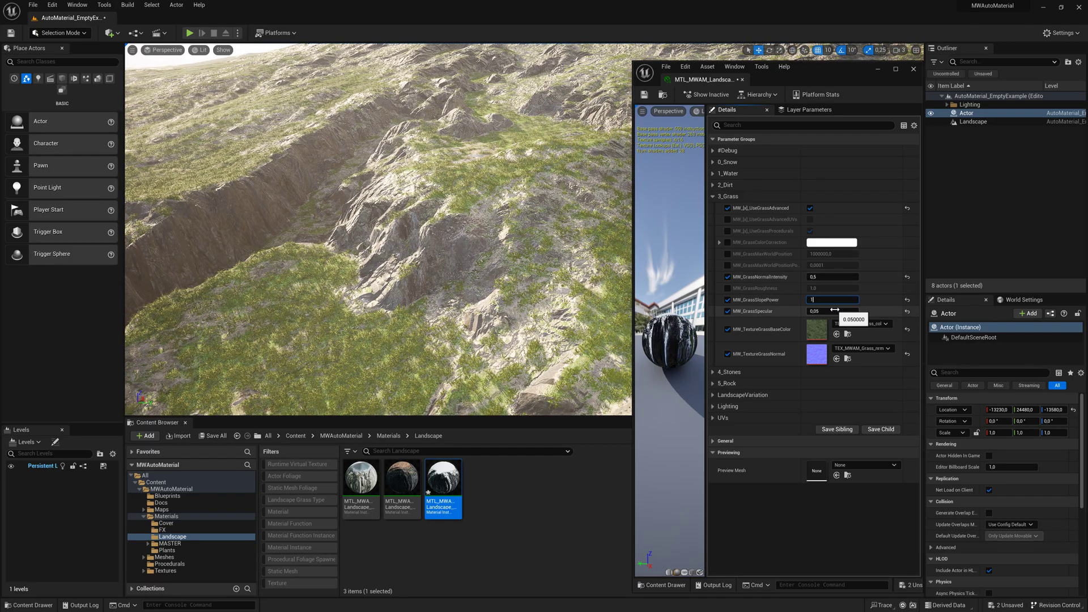
pyautogui.write('1')
pyautogui.press('Return')
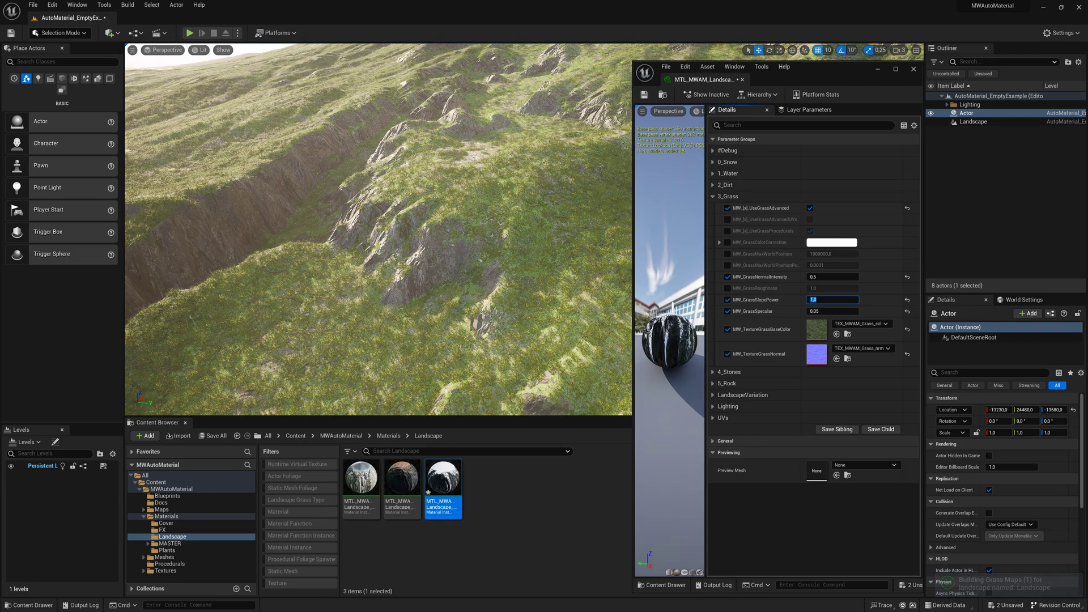
# Step: Try MW_GrassSlopePower at 8 in the 3_Grass group and check the grass coverage on the slopes
pyautogui.moveTo(408, 196); pyautogui.dragTo(431, 176, button='right')
pyautogui.click(821, 300)
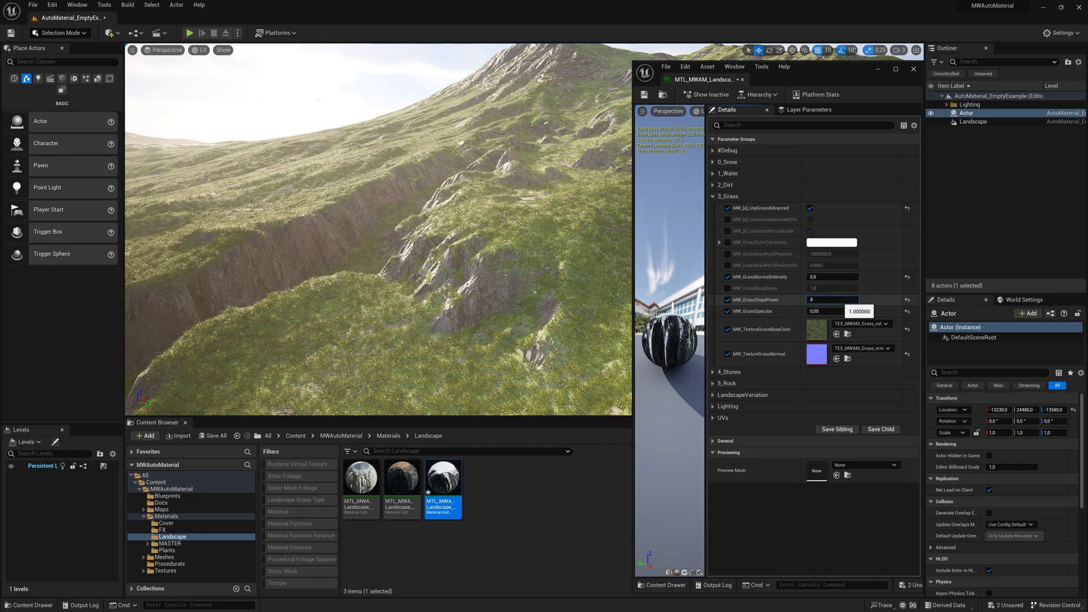
pyautogui.write('8')
pyautogui.press('Return')
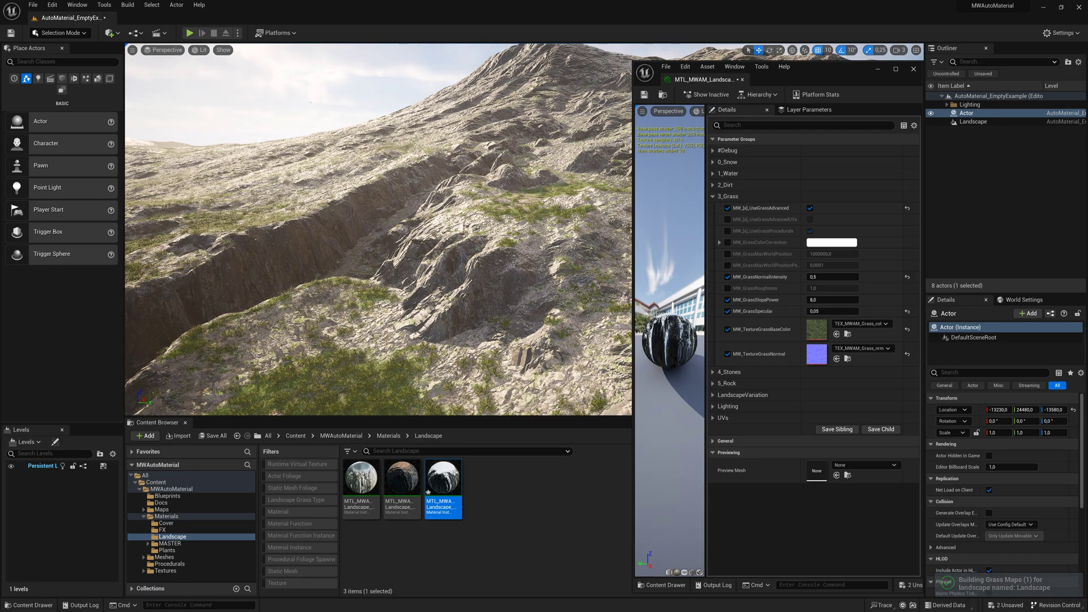
pyautogui.moveTo(378, 229); pyautogui.dragTo(359, 229, button='right')
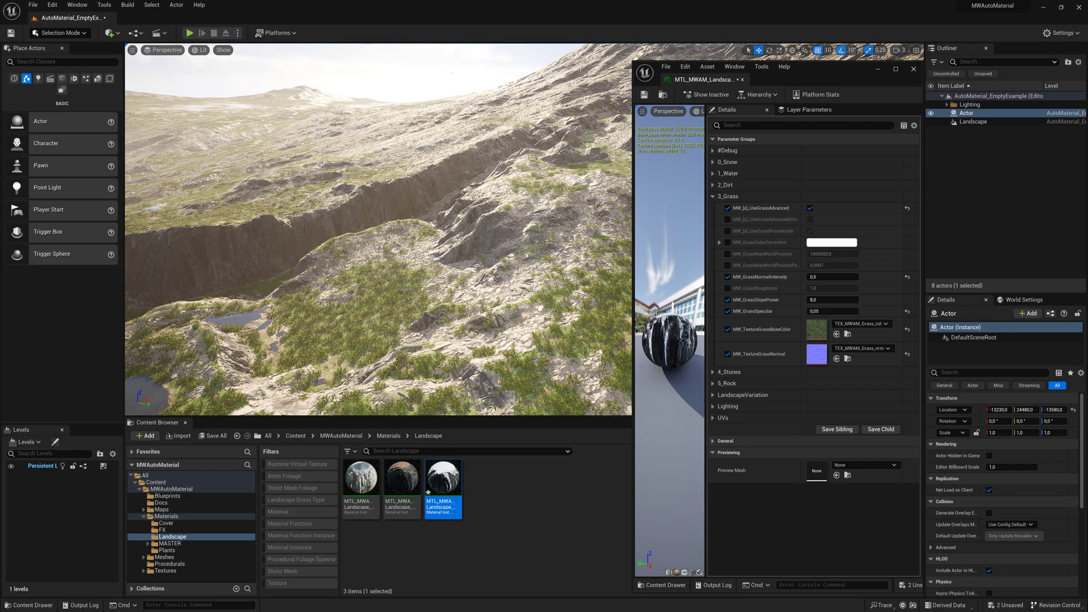
# Step: Set MW_GrassSlopePower back to 1 and check the grass on the slopes around the ravine
pyautogui.click(832, 300)
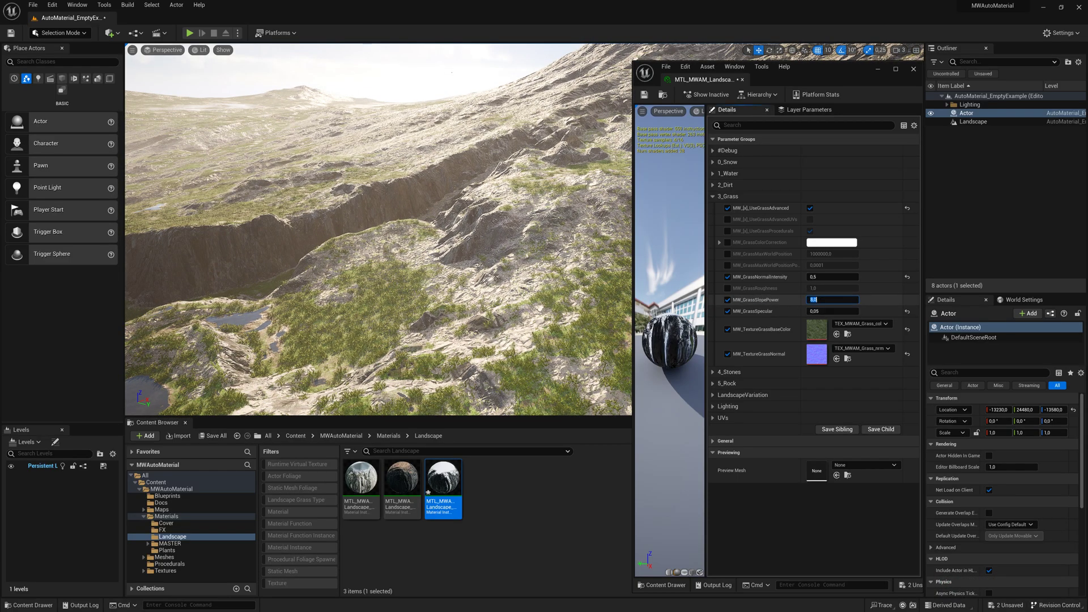
pyautogui.write('1')
pyautogui.press('Return')
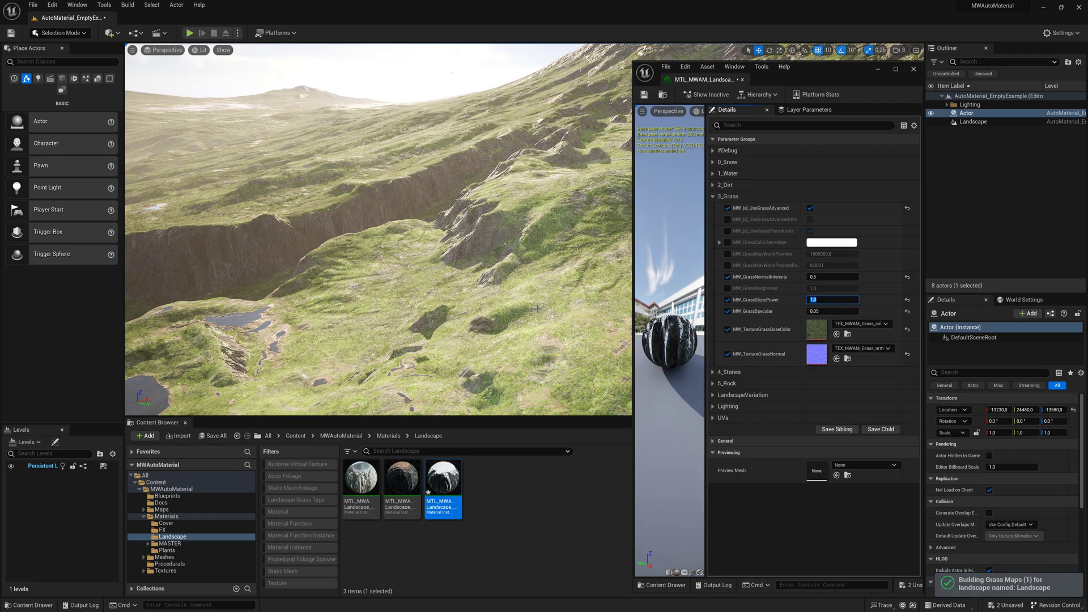
pyautogui.moveTo(537, 308); pyautogui.dragTo(501, 295, button='right')
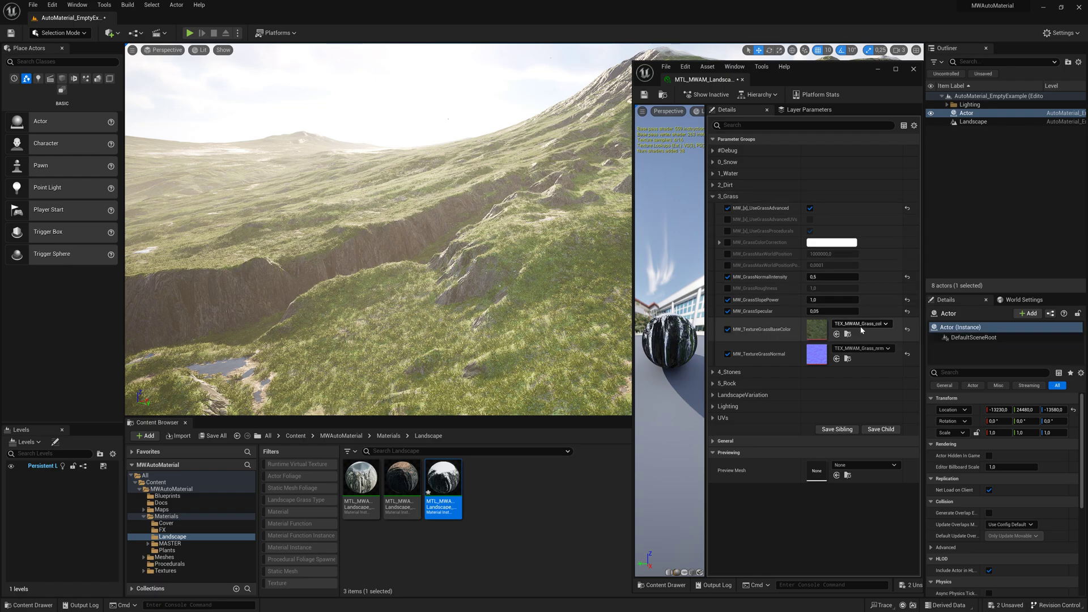
# Step: Look through the 4_Stones parameters and collapse both the 3_Grass and 4_Stones groups
pyautogui.click(718, 374)
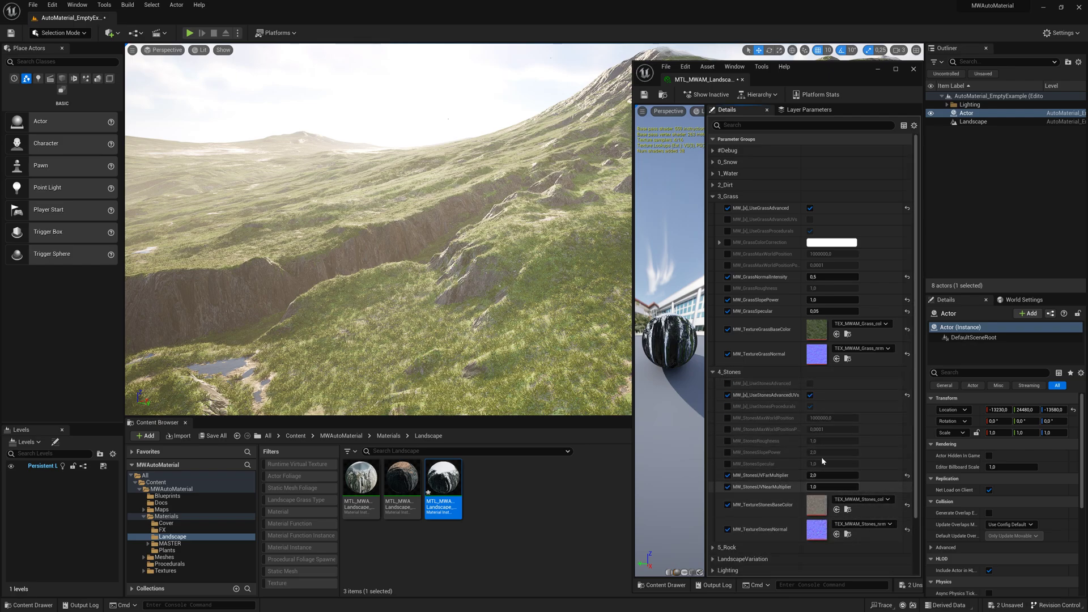
pyautogui.click(713, 197)
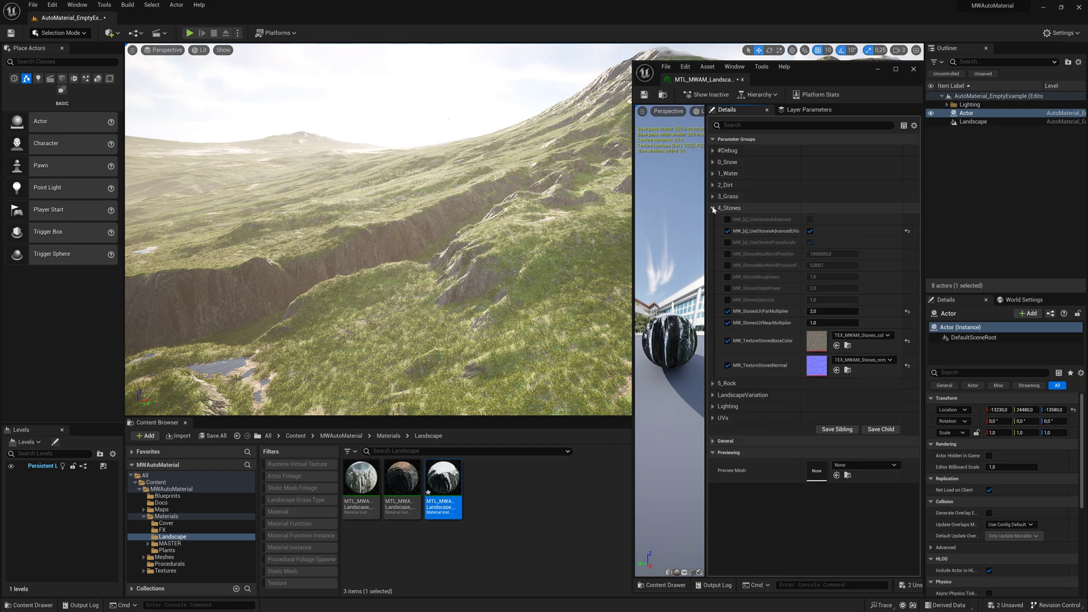
pyautogui.click(714, 209)
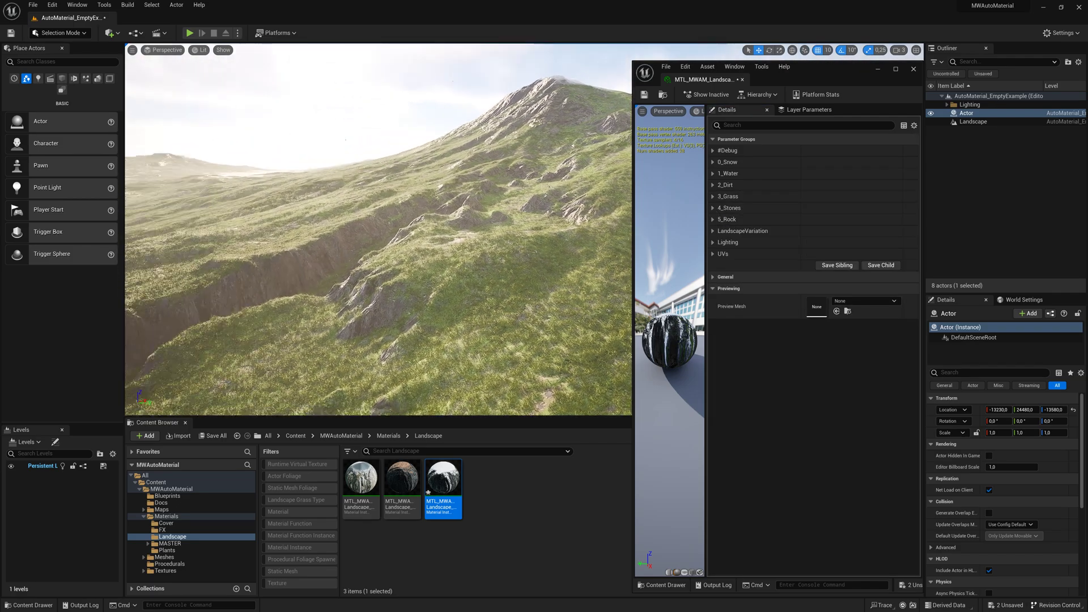
# Step: Clear the actor and asset selections and examine the grass coverage across the valley and mountain slopes
pyautogui.moveTo(385, 227); pyautogui.dragTo(198, 272, button='right')
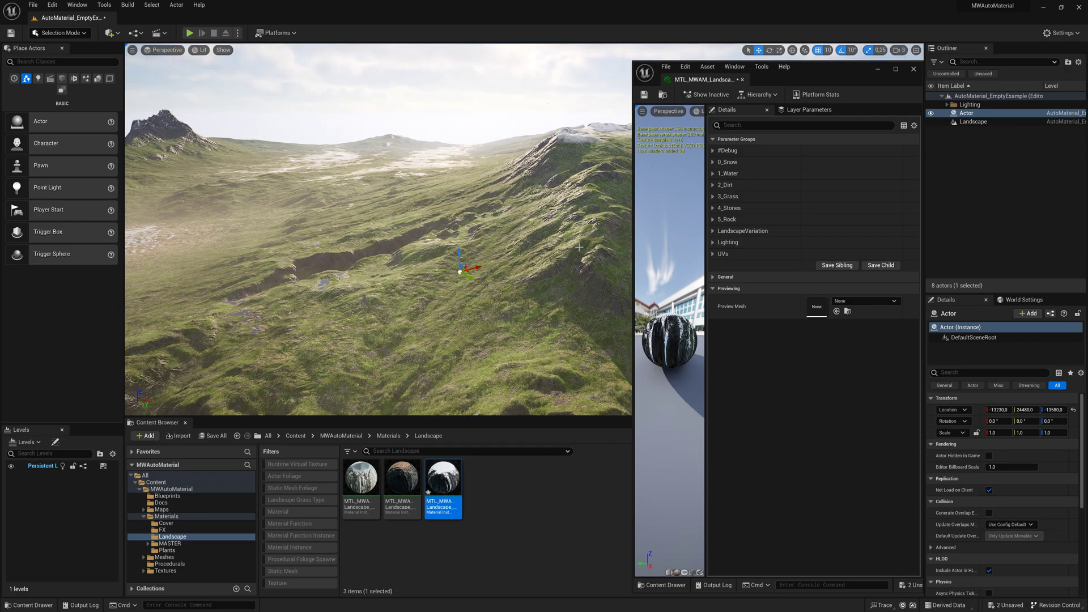
pyautogui.moveTo(541, 277); pyautogui.dragTo(617, 241, button='right')
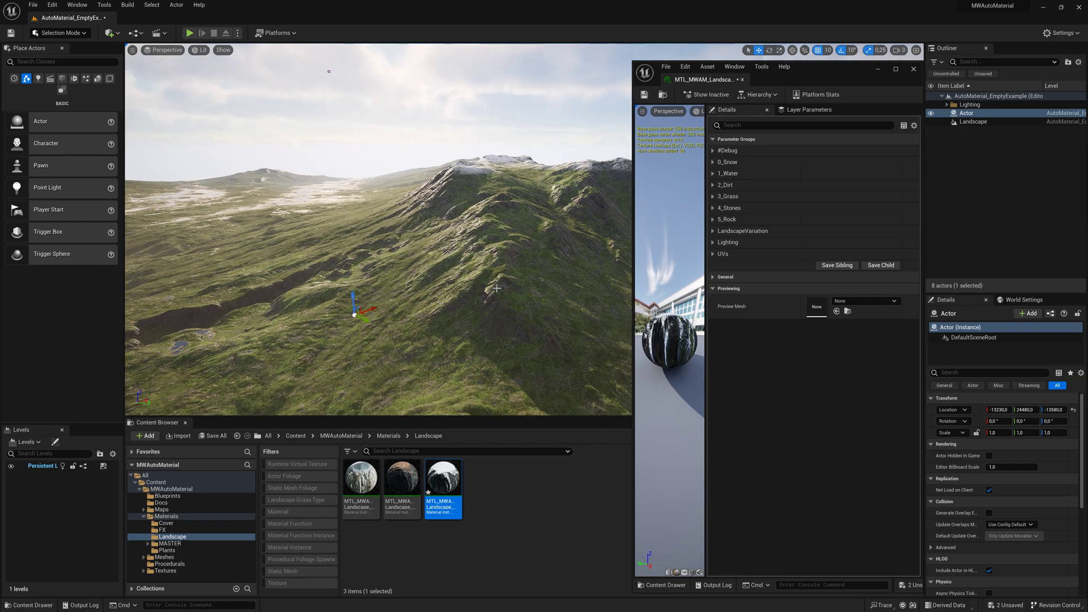
pyautogui.press('Escape')
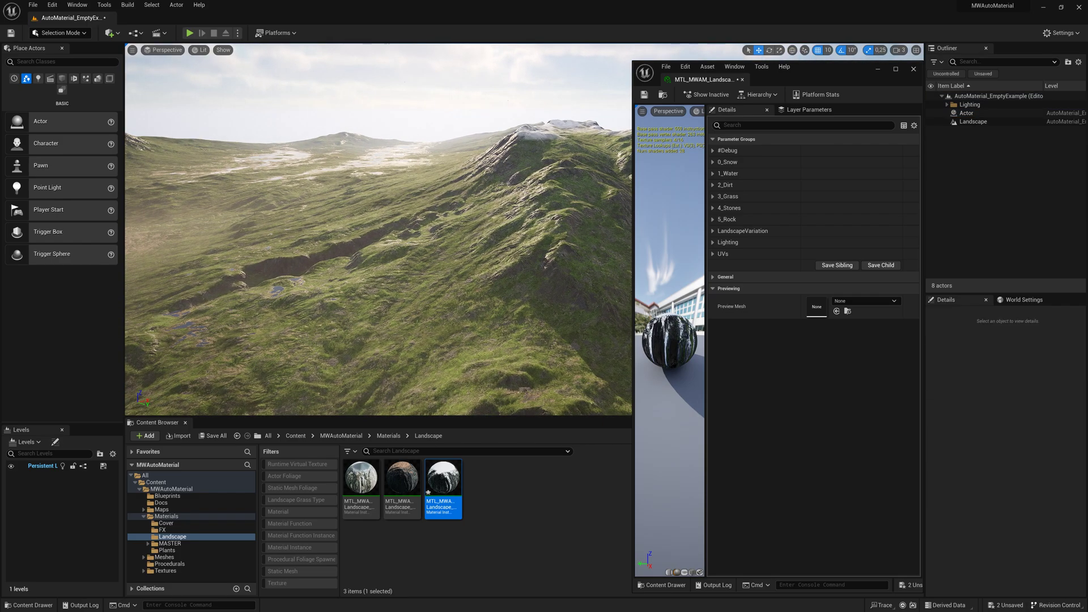
pyautogui.moveTo(516, 298); pyautogui.dragTo(516, 298, button='right')
pyautogui.moveTo(464, 480)
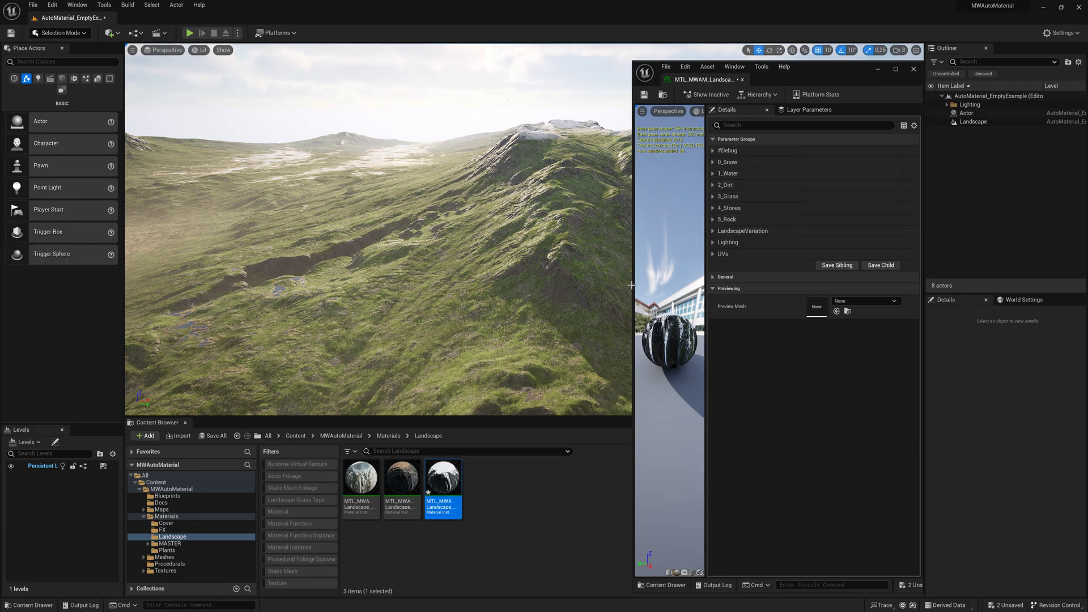
pyautogui.moveTo(466, 333); pyautogui.dragTo(438, 343, button='right')
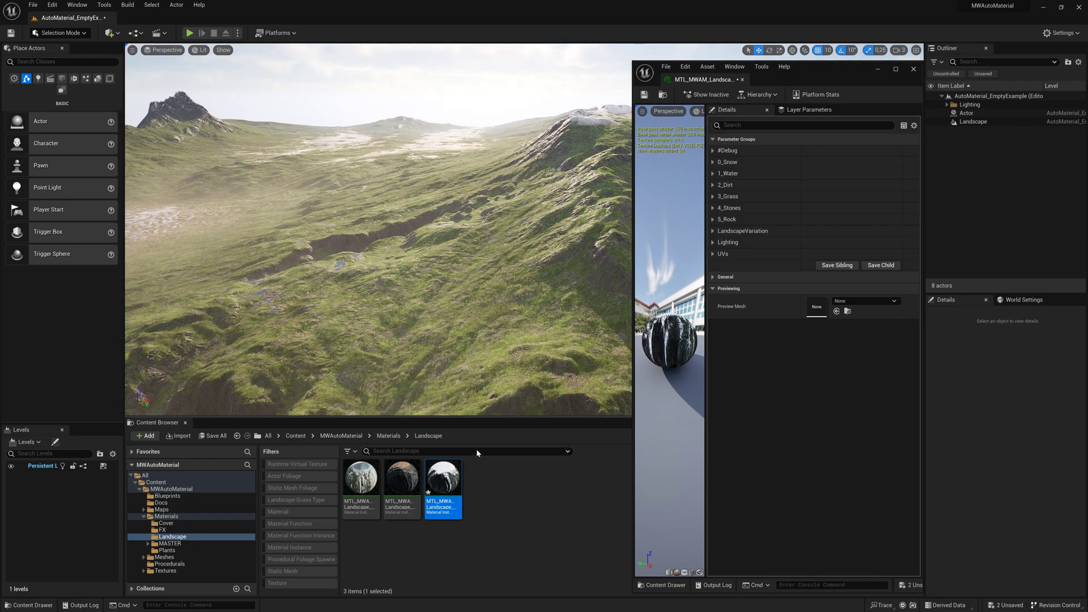
pyautogui.click(496, 479)
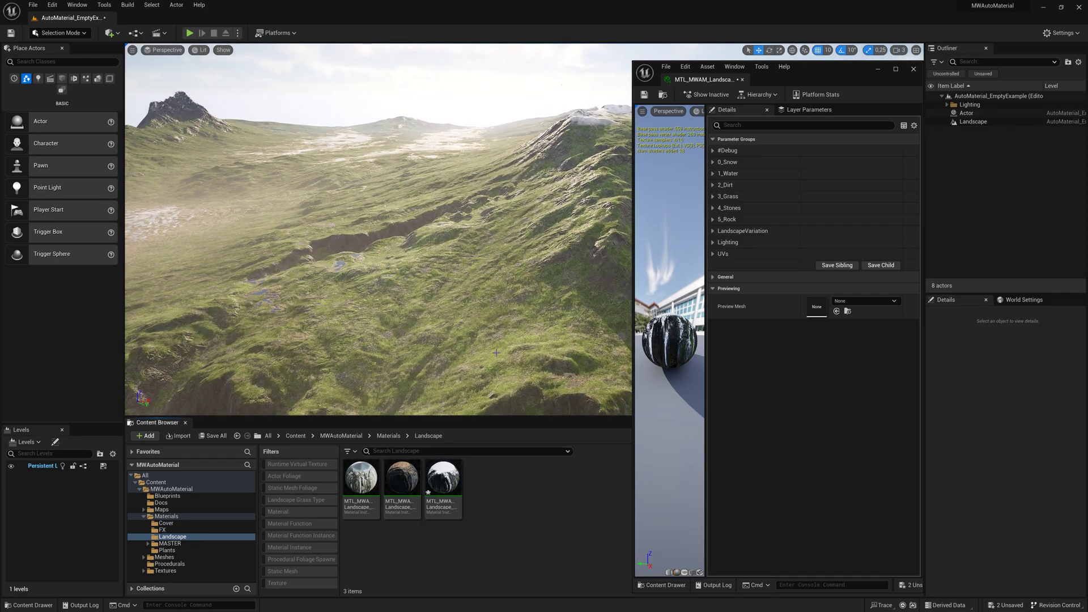
pyautogui.moveTo(478, 337); pyautogui.dragTo(439, 323, button='right')
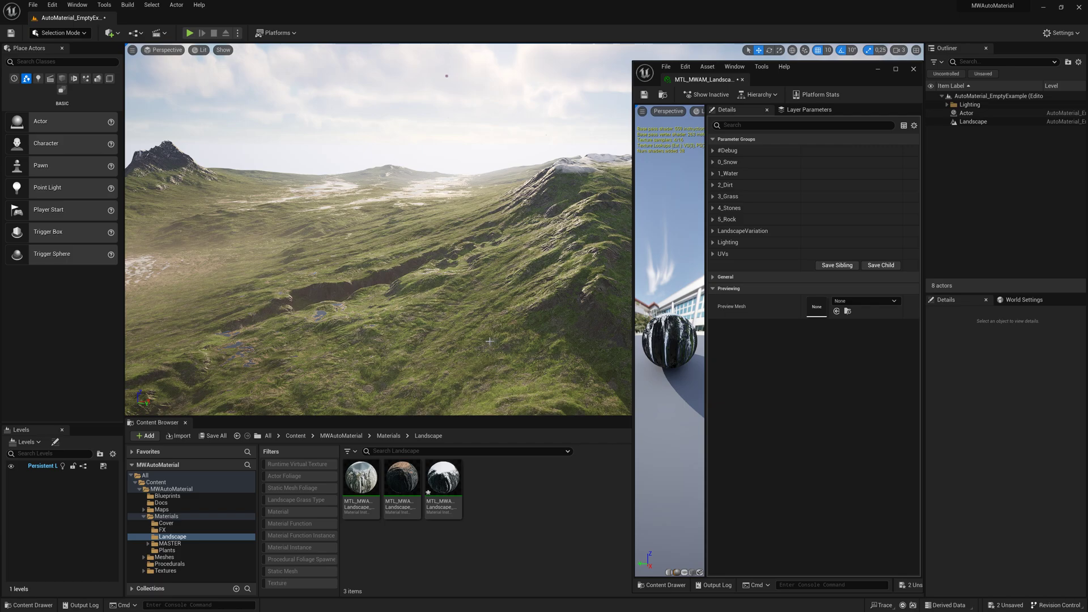
pyautogui.moveTo(493, 341); pyautogui.dragTo(493, 342, button='right')
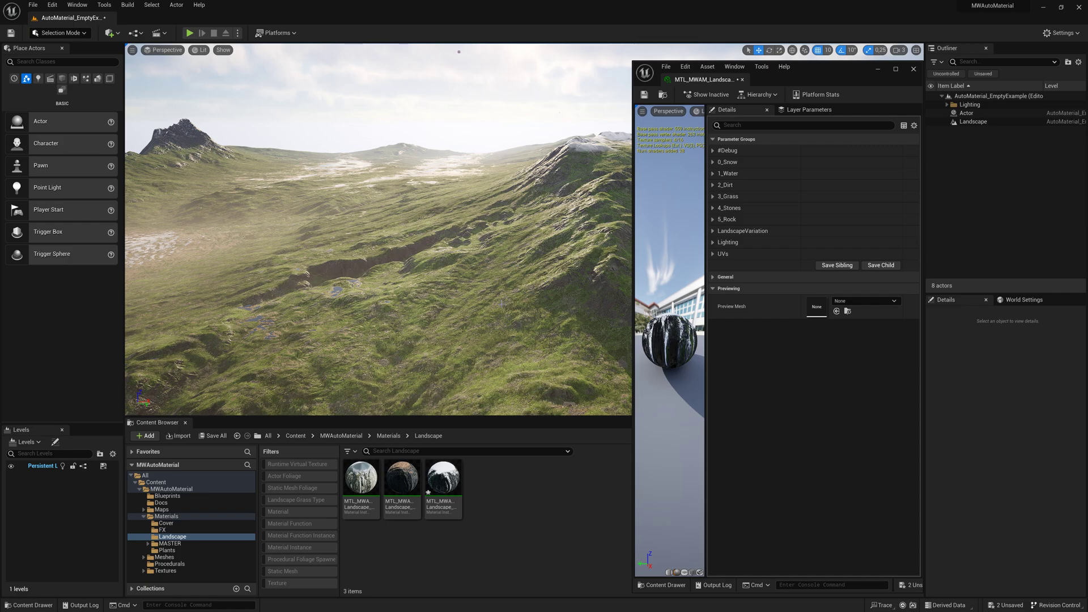
pyautogui.moveTo(513, 310); pyautogui.dragTo(503, 312, button='right')
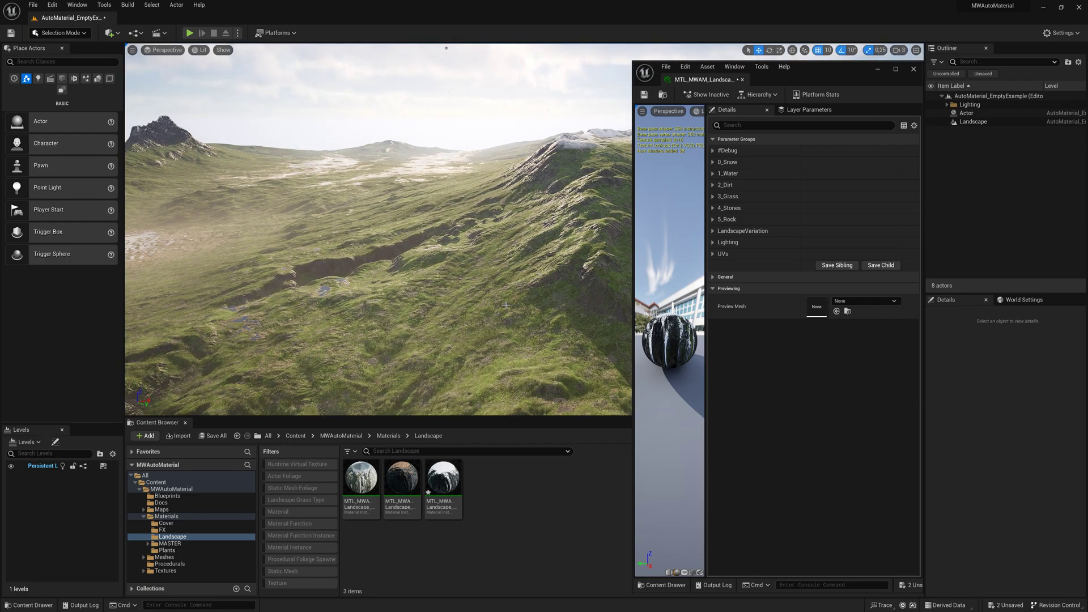
# Step: Close the landscape material instance editor and view the whole landscape in the level viewport
pyautogui.click(912, 69)
pyautogui.moveTo(618, 257); pyautogui.dragTo(616, 246, button='right')
pyautogui.moveTo(644, 281); pyautogui.dragTo(627, 265, button='right')
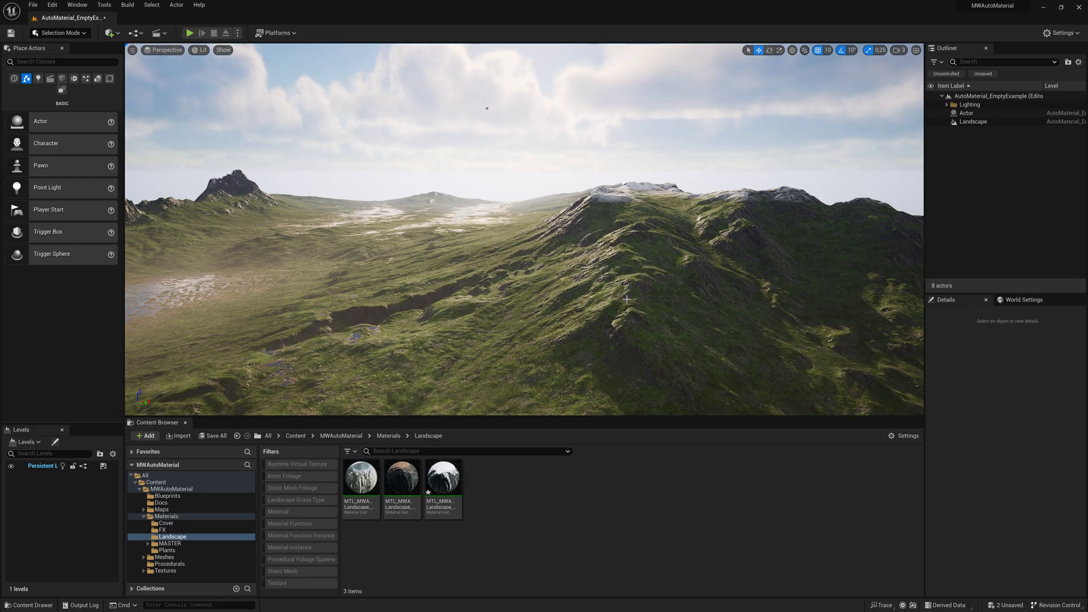